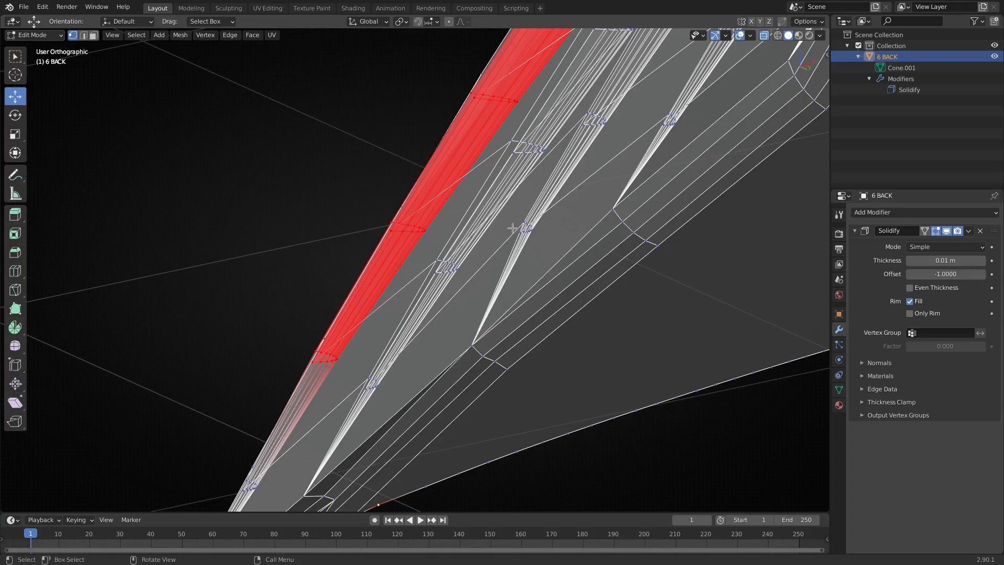
Step: Examine the 6 BACK mesh in Edit Mode from several angles, around the selected strip of faces and the neighbouring ribs
middle_drag(512, 217, 568, 194)
scroll(565, 193, down, 4)
shift+middle_drag(585, 95, 326, 148)
mouse_move(494, 318)
middle_down()
mouse_move(483, 343)
mouse_move(480, 324)
middle_up()
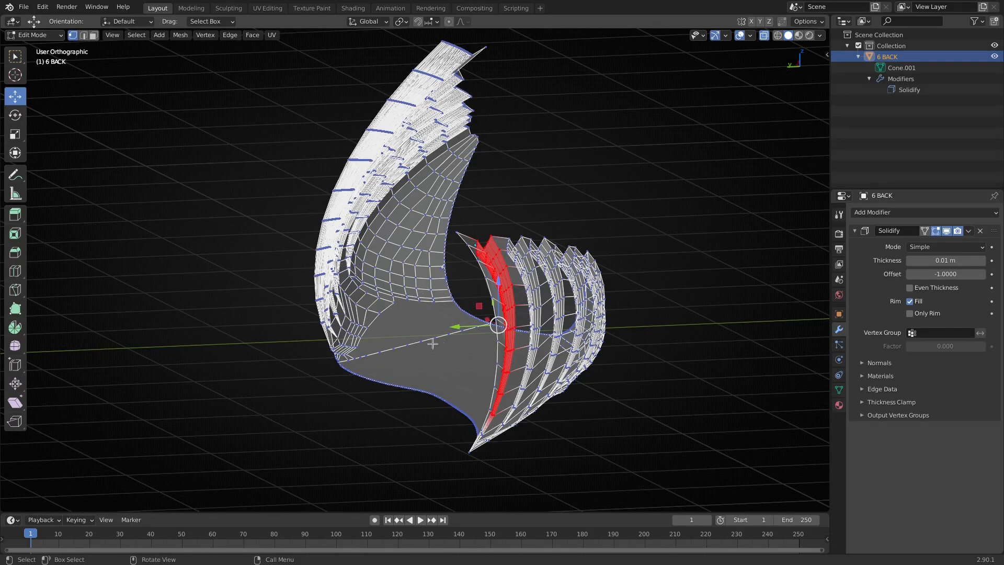
mouse_move(434, 291)
middle_down()
mouse_move(454, 319)
mouse_move(415, 310)
mouse_move(401, 298)
mouse_move(402, 279)
mouse_move(423, 300)
middle_up()
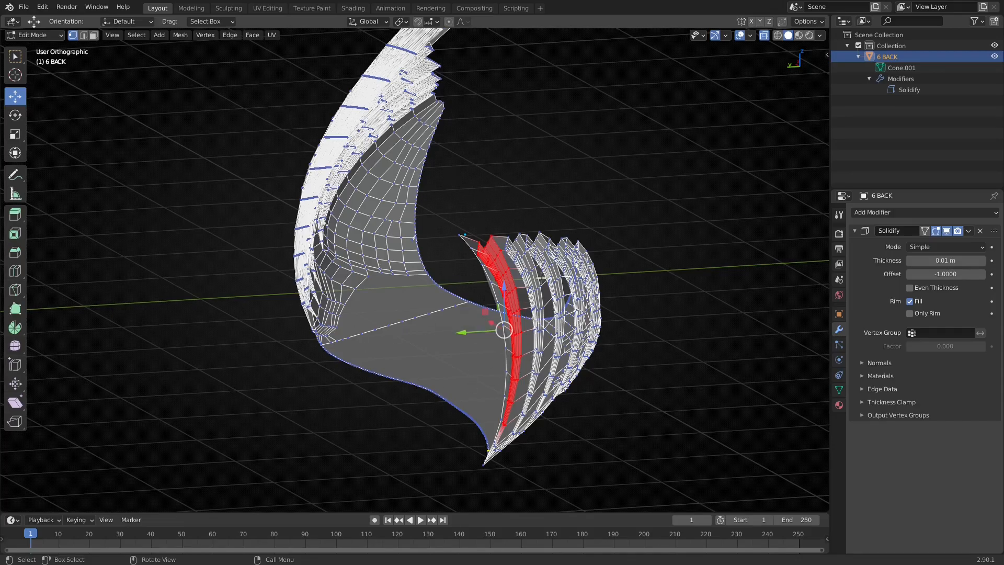
middle_drag(532, 309, 530, 322)
middle_drag(545, 366, 533, 306)
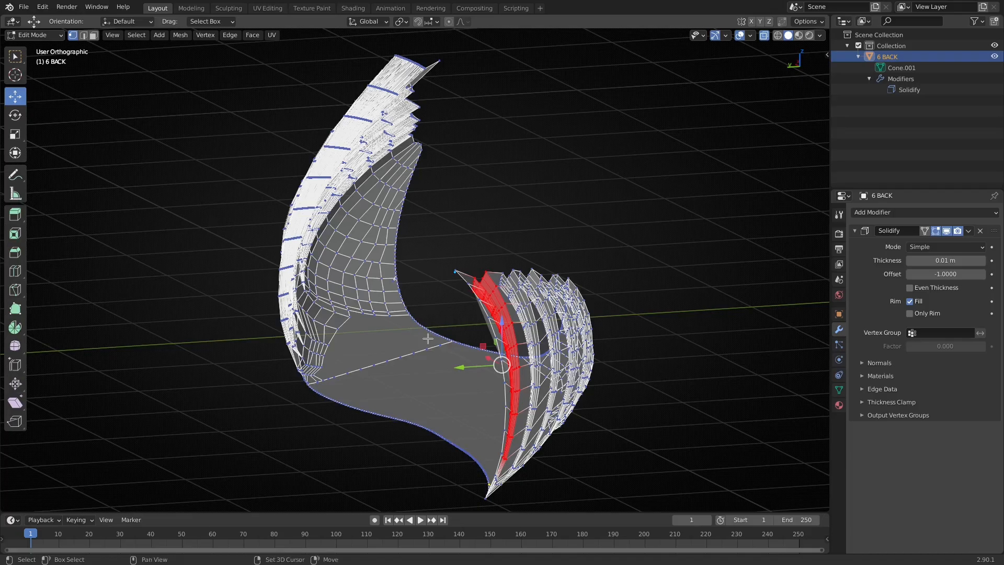
shift+scroll(428, 327, down, 2)
shift+scroll(433, 327, up, 1)
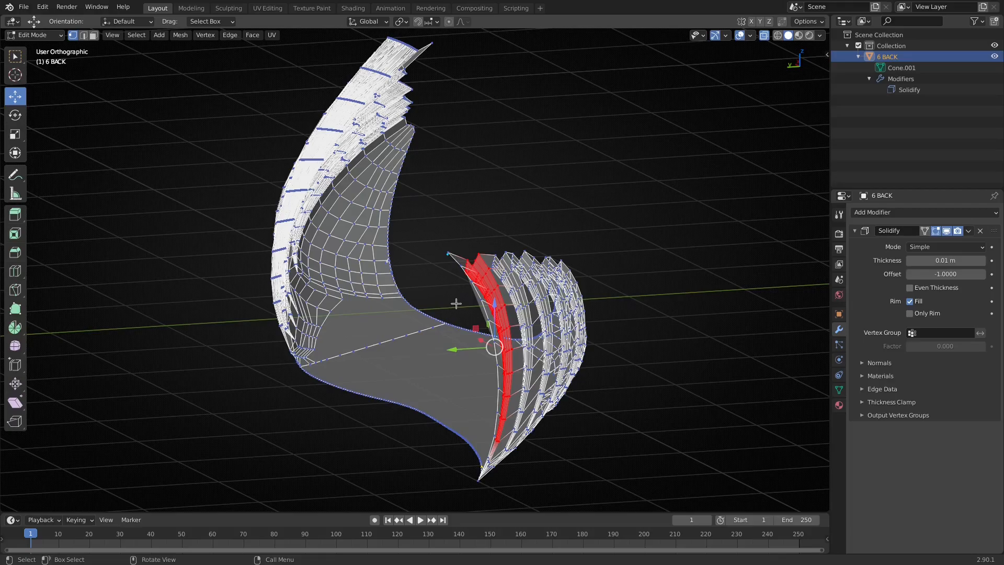
scroll(456, 303, up, 5)
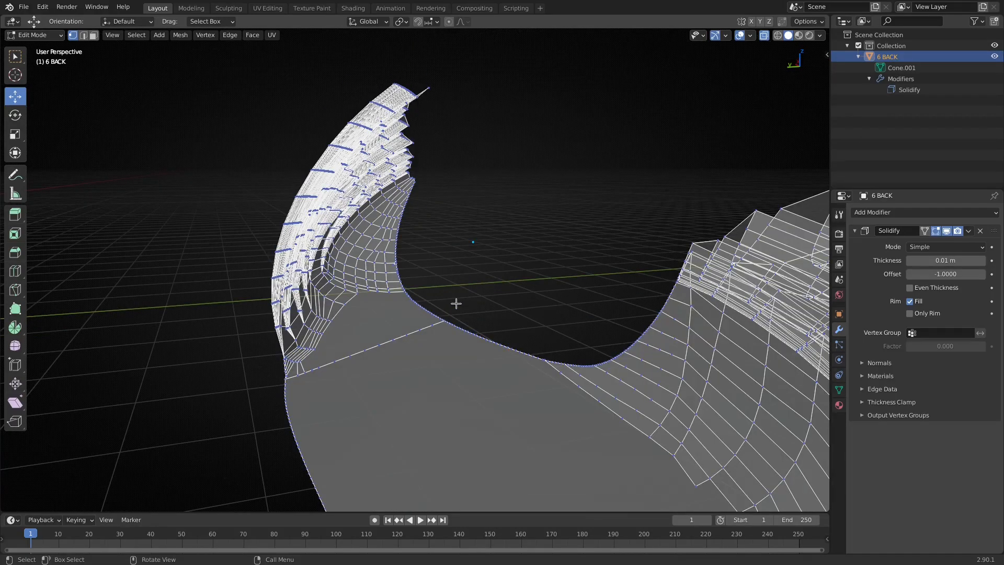
middle_drag(469, 366, 480, 291)
scroll(450, 307, down, 5)
middle_drag(483, 355, 429, 251)
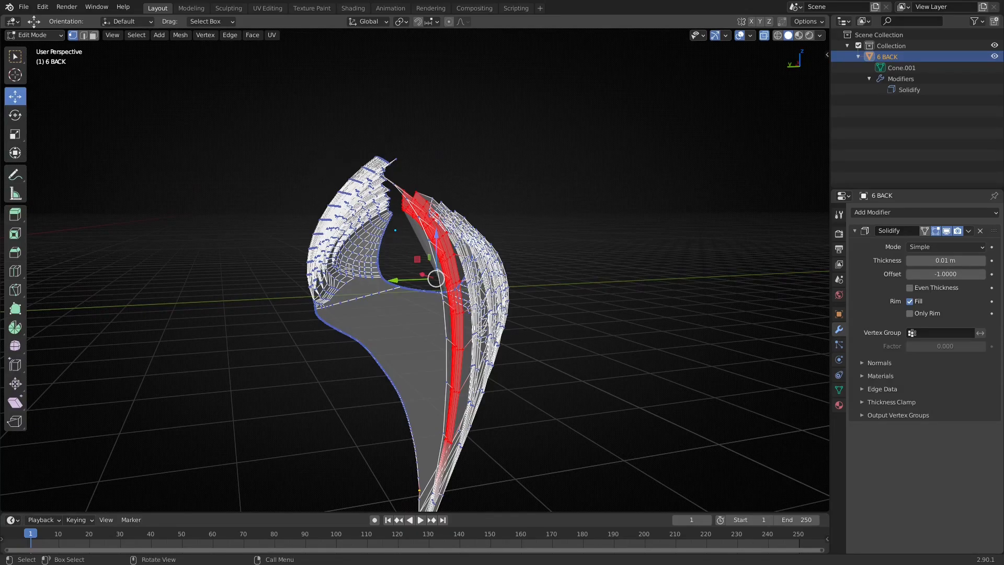
middle_drag(403, 267, 472, 206)
middle_drag(486, 255, 512, 256)
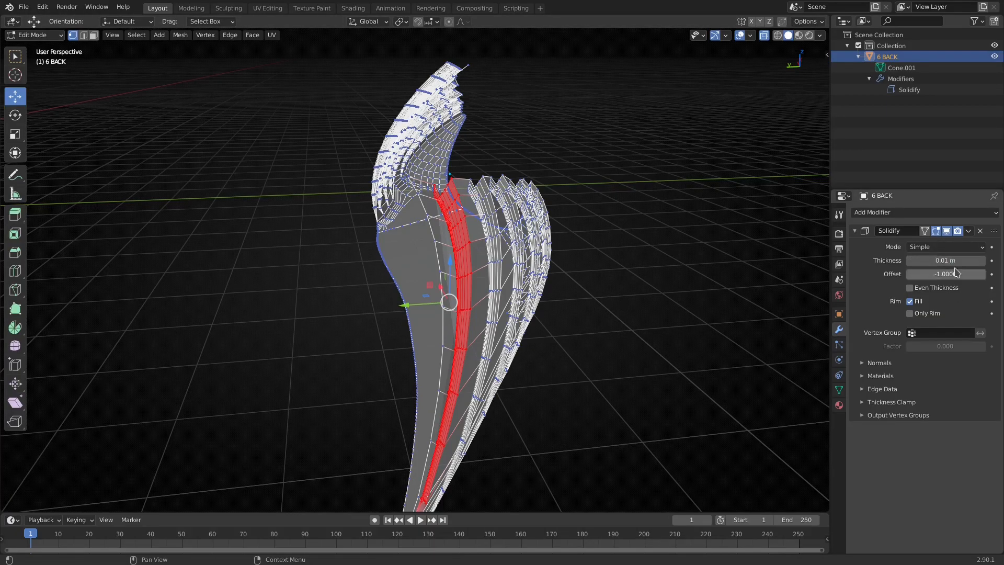
middle_drag(493, 267, 517, 273)
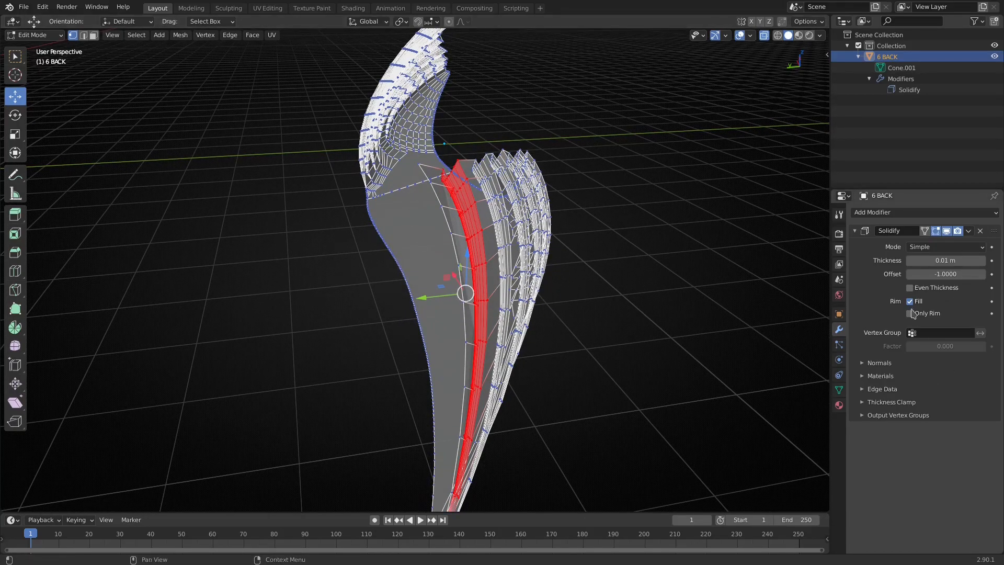
middle_drag(554, 348, 542, 349)
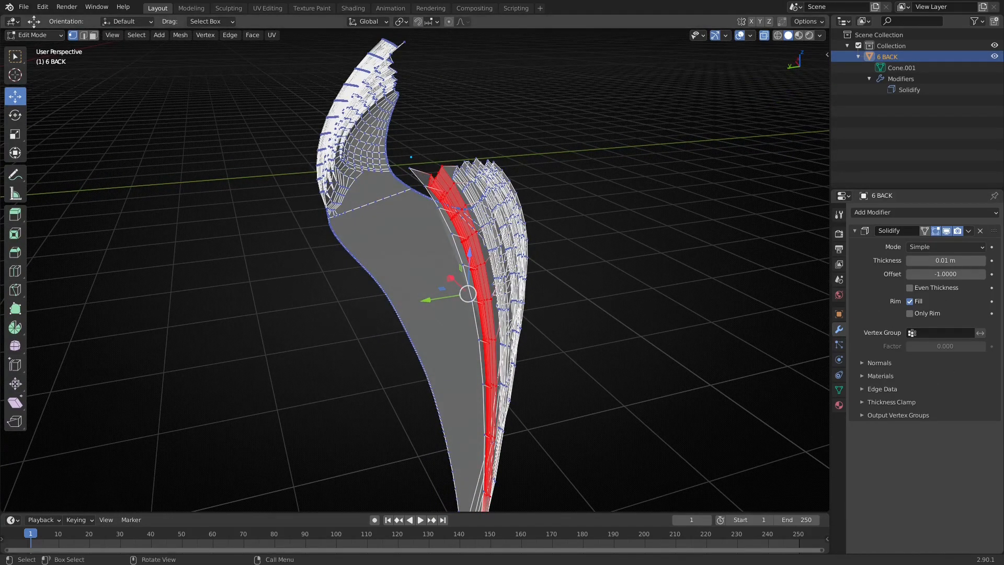
middle_drag(527, 302, 467, 280)
middle_drag(529, 288, 514, 273)
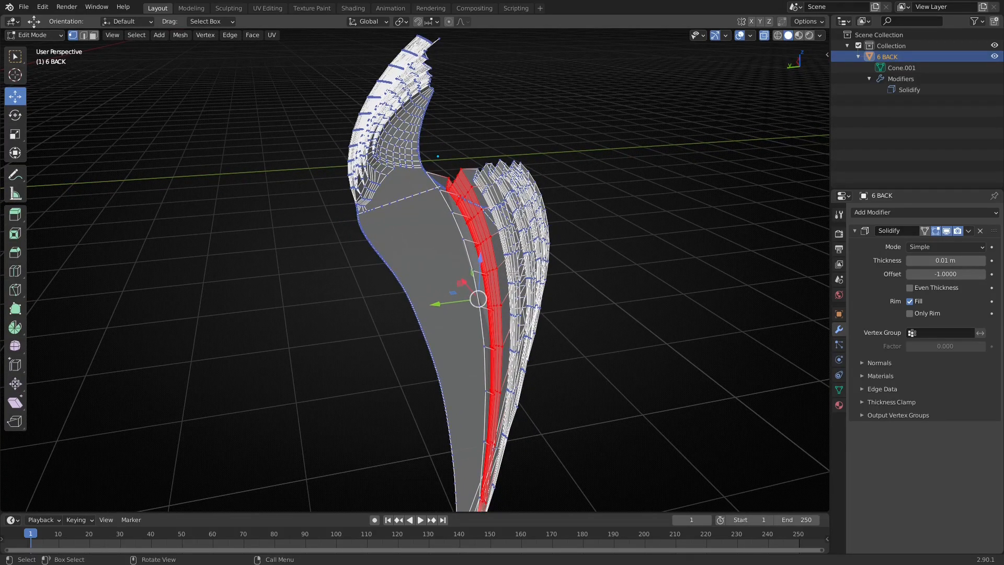
middle_drag(514, 273, 510, 271)
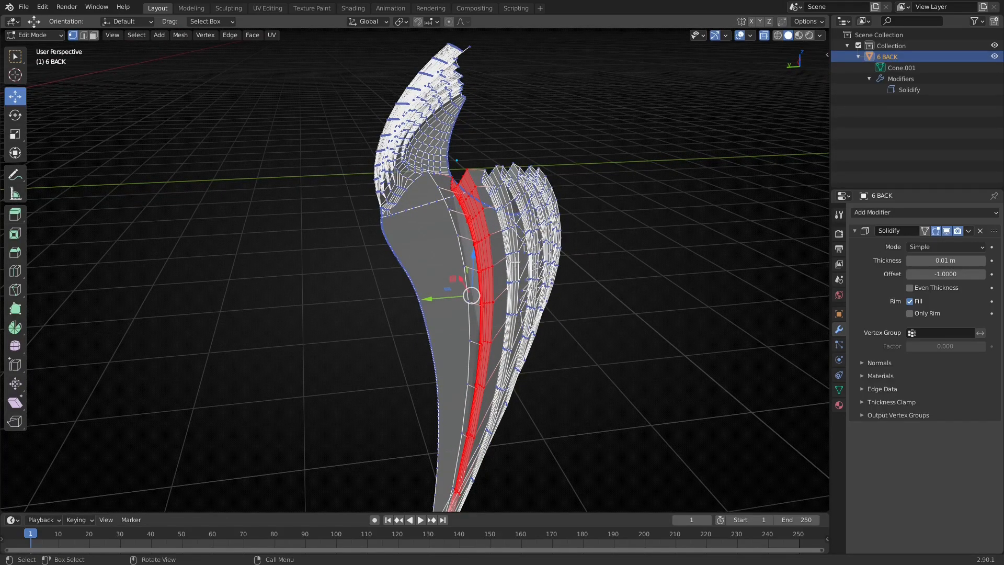
mouse_move(506, 271)
middle_down()
mouse_move(517, 245)
mouse_move(498, 240)
mouse_move(508, 278)
mouse_move(487, 260)
mouse_move(498, 290)
mouse_move(516, 276)
mouse_move(497, 281)
middle_up()
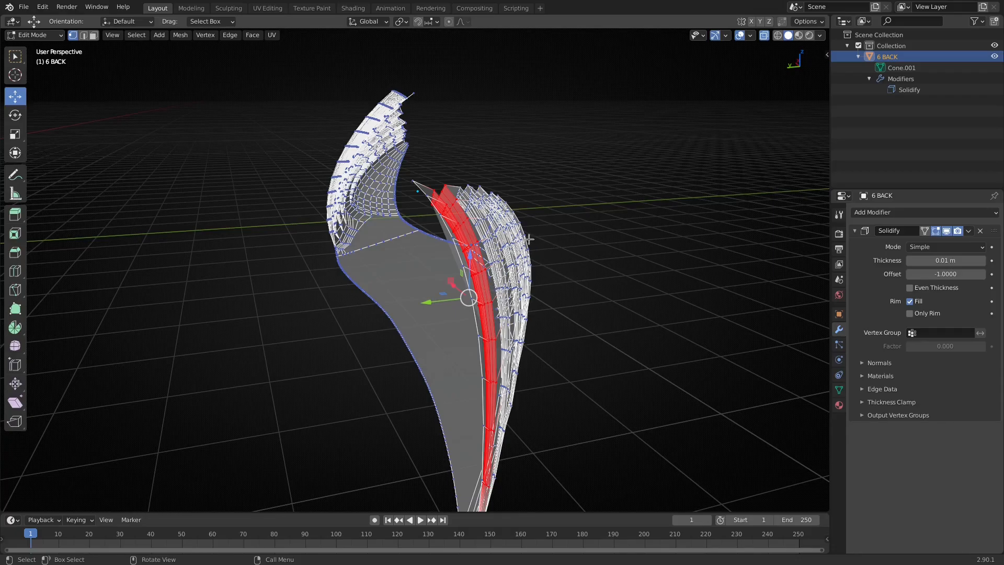
Step: Show the transform values of 6 BACK and switch to Object Mode to check the object's scale and dimensions
key(n)
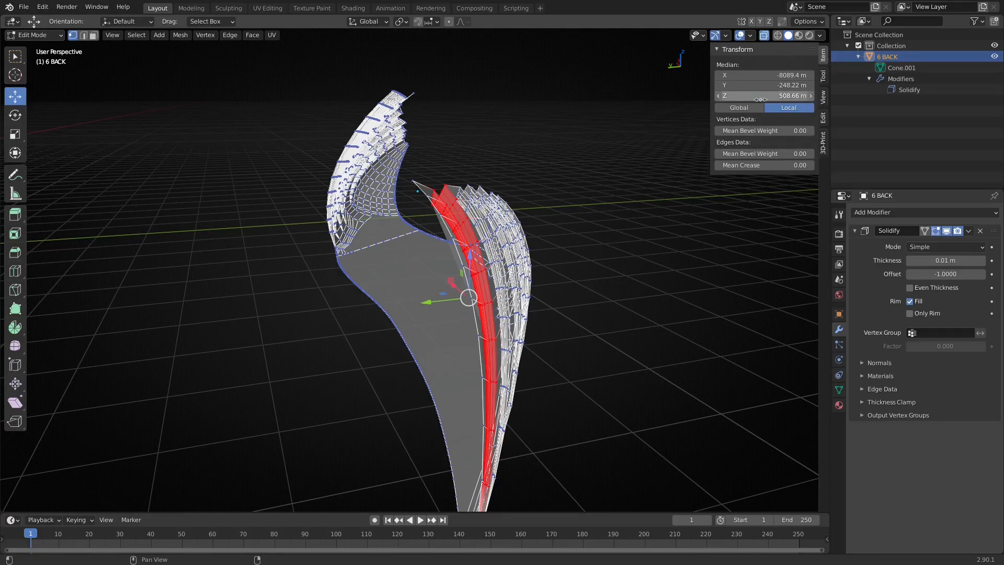
key(Tab)
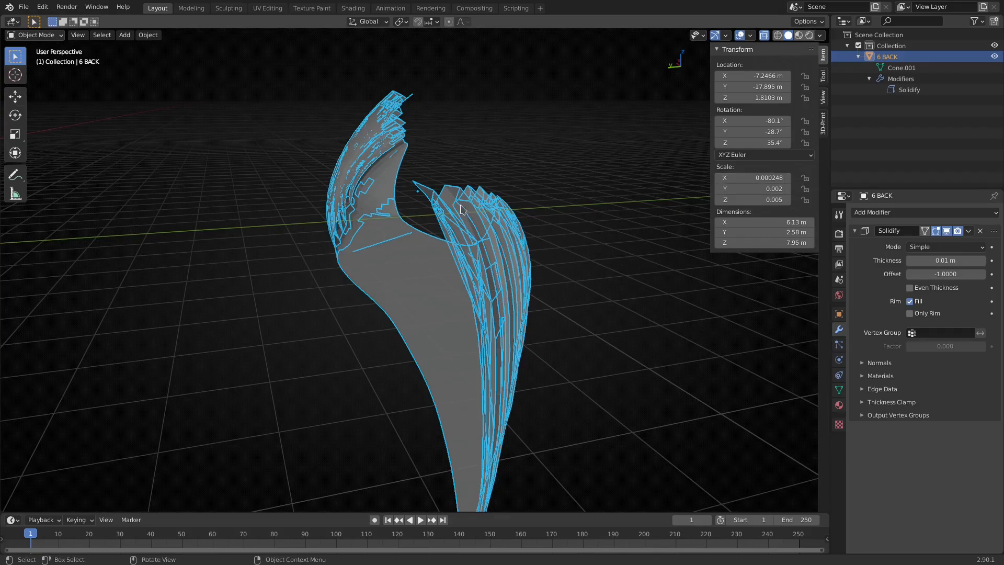
mouse_move(478, 255)
middle_down()
mouse_move(501, 248)
mouse_move(492, 251)
middle_up()
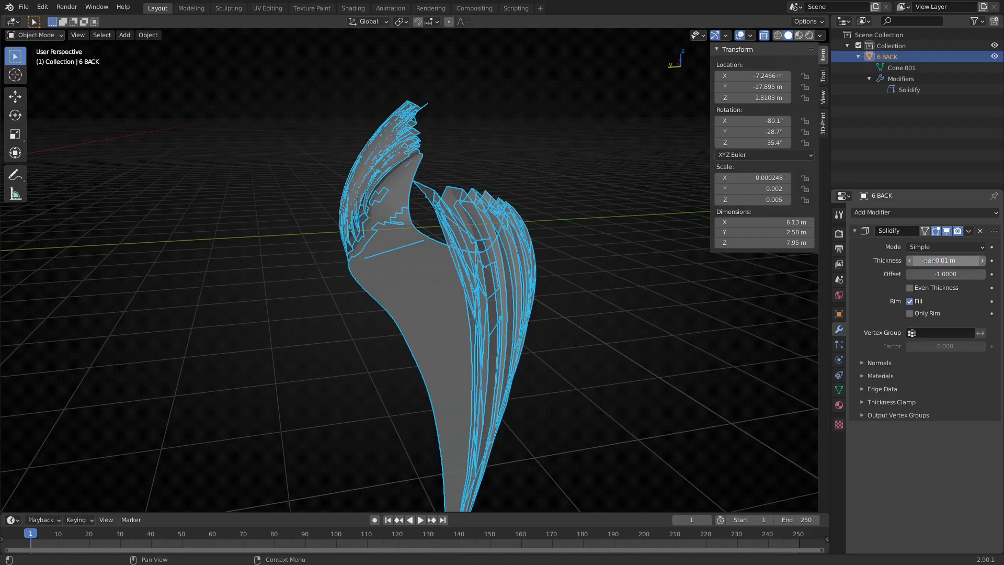
middle_drag(507, 235, 674, 247)
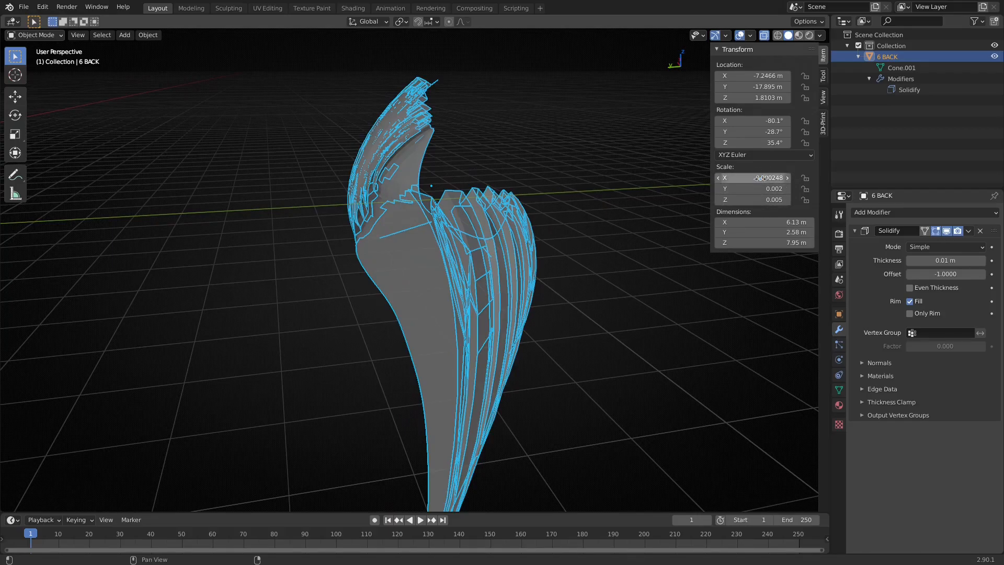
middle_drag(486, 236, 510, 231)
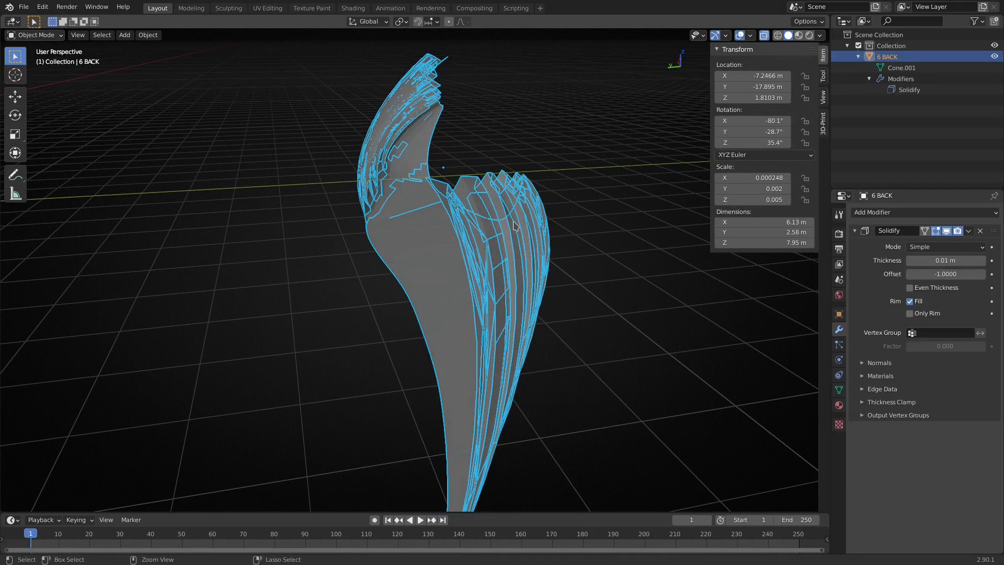
Step: Apply the scale of the 6 BACK object
key(ctrl+a)
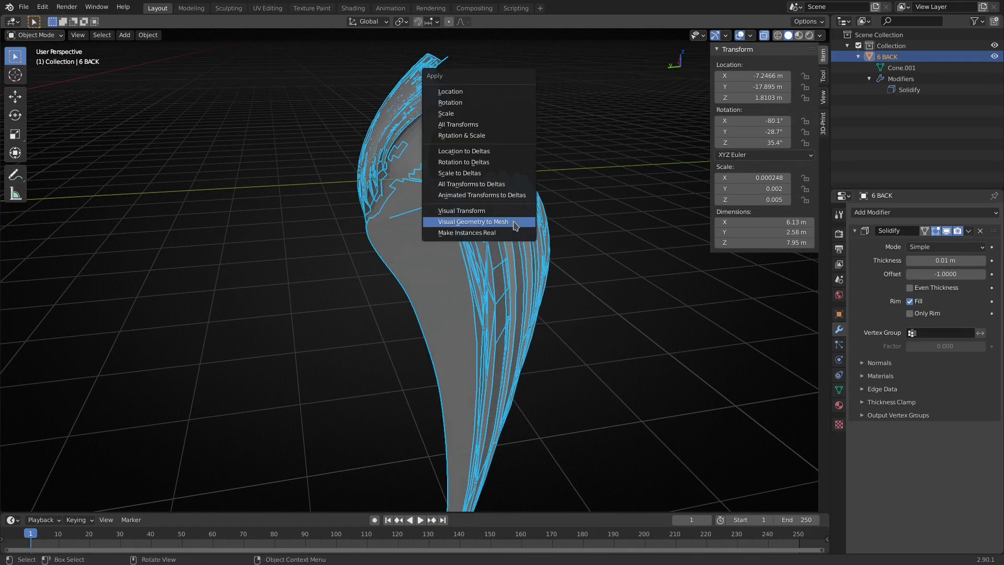
click(475, 115)
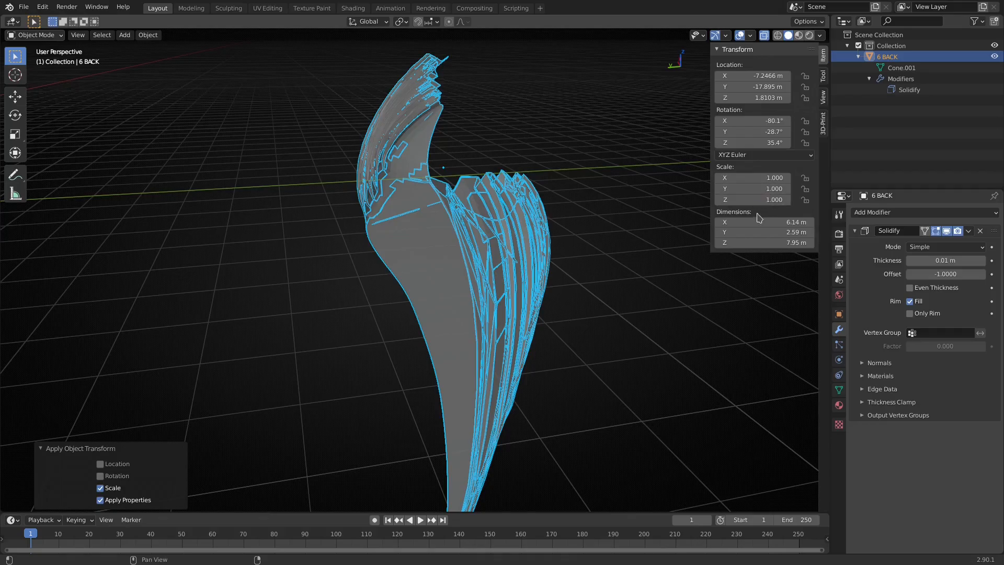
middle_drag(491, 272, 506, 224)
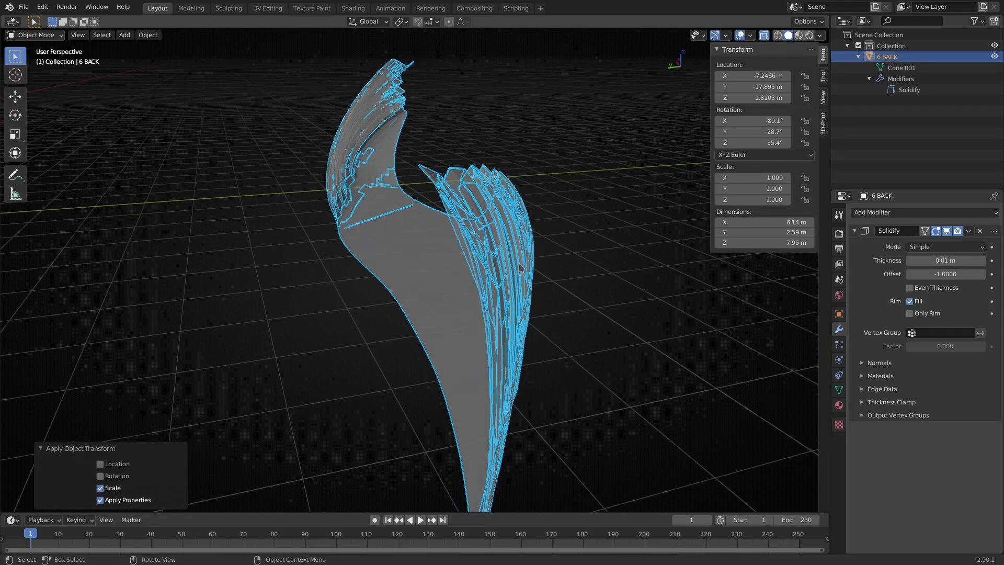
Step: Search the commands for "apply" and run Apply Scale on 6 BACK again
key(F3)
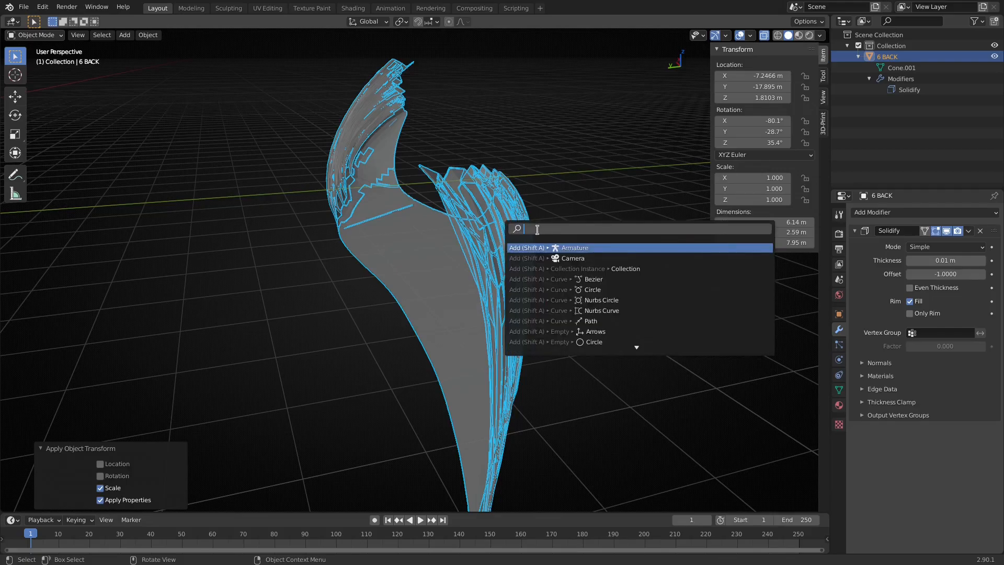
text(apply)
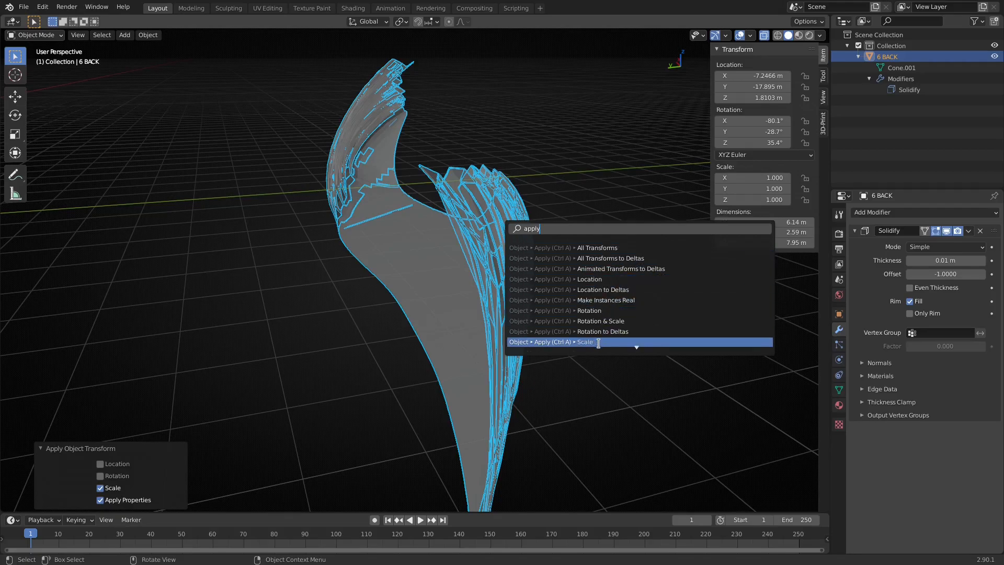
click(565, 342)
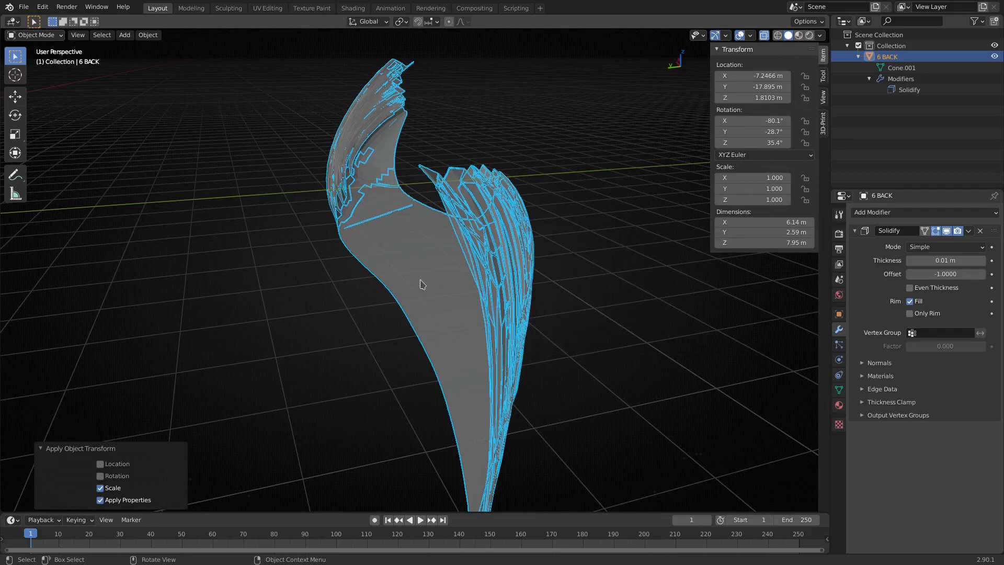
Step: Examine the ribbed surface and the open upper edge of 6 BACK from different sides
middle_drag(516, 241, 494, 256)
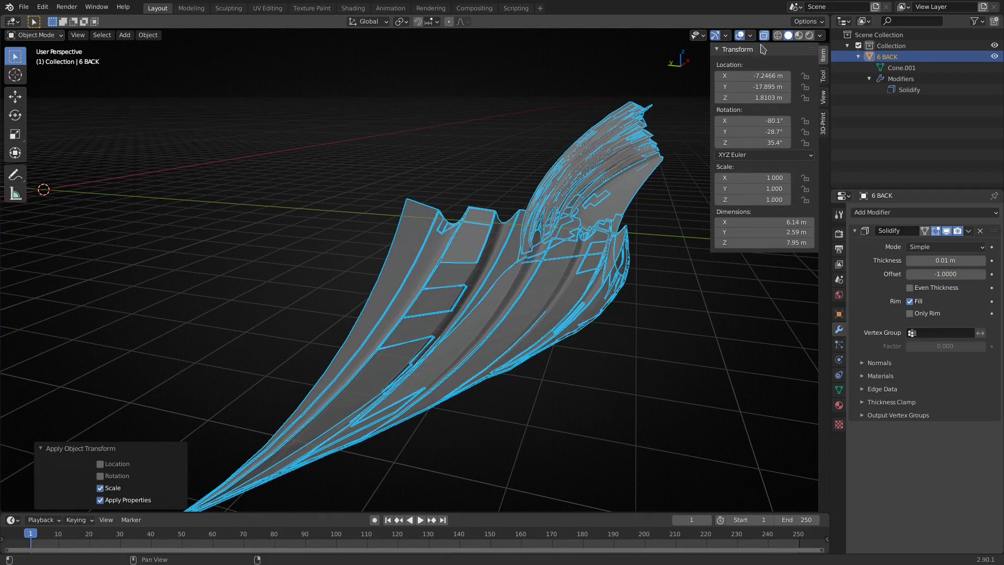
middle_drag(476, 227, 486, 232)
middle_drag(487, 198, 454, 243)
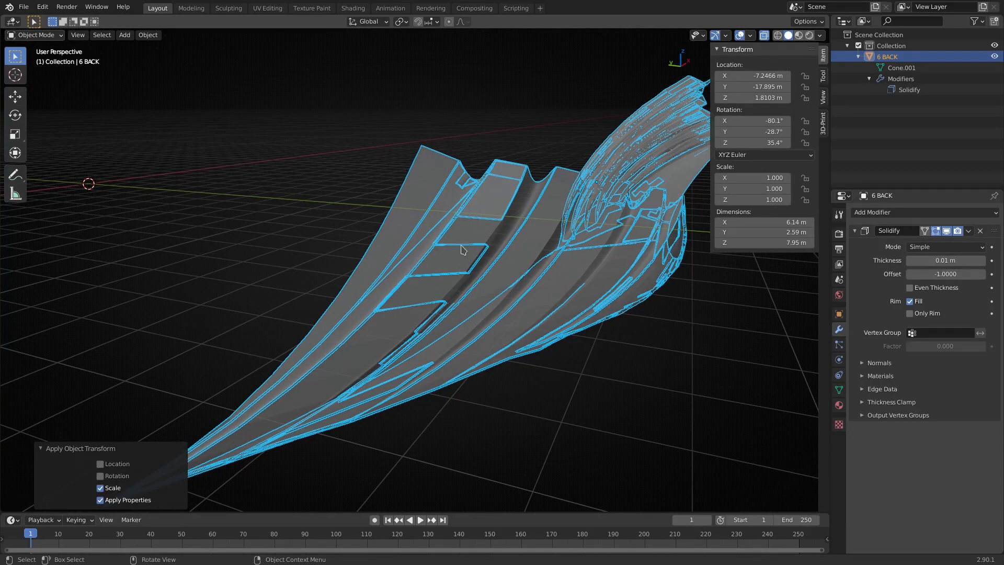
middle_drag(410, 269, 442, 245)
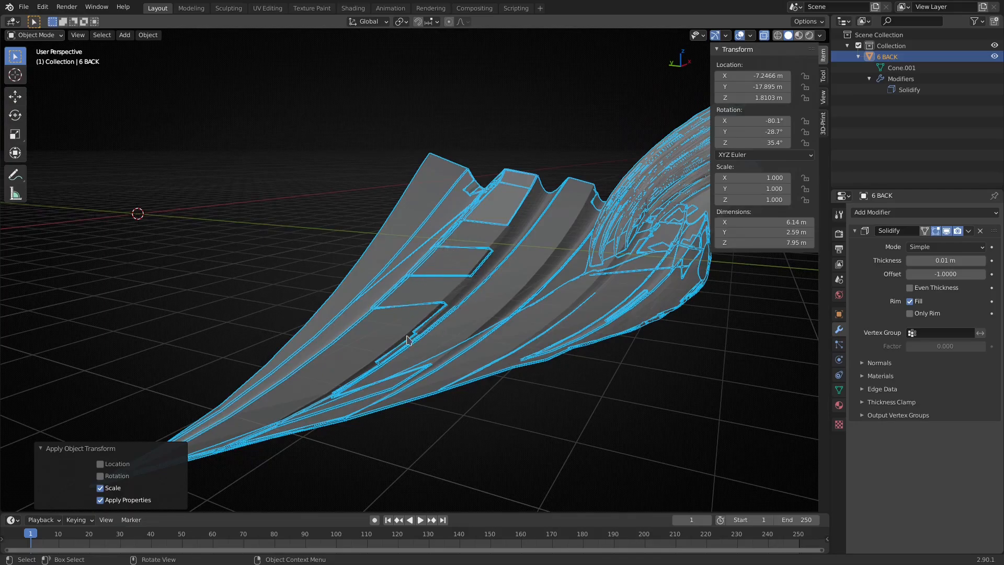
middle_drag(463, 308, 467, 231)
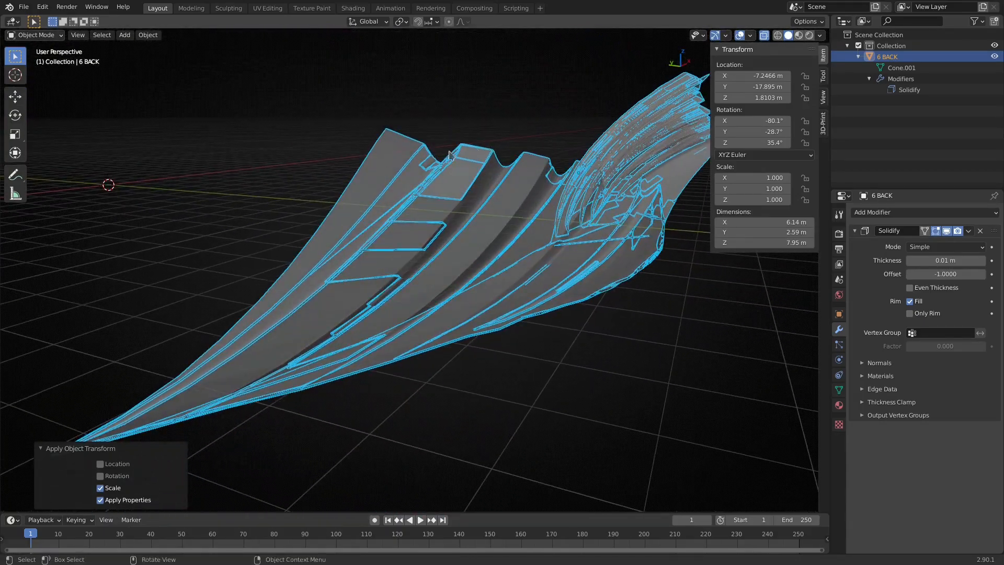
middle_drag(365, 348, 604, 201)
middle_drag(537, 234, 482, 242)
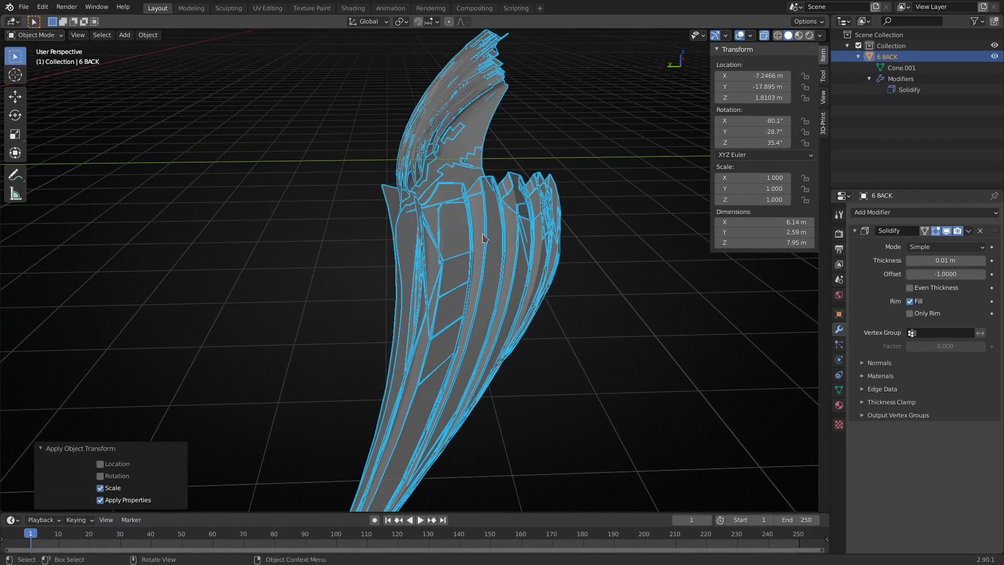
middle_drag(535, 202, 491, 228)
mouse_move(453, 244)
middle_down()
mouse_move(471, 245)
mouse_move(364, 275)
mouse_move(449, 280)
mouse_move(412, 258)
mouse_move(460, 264)
middle_up()
Step: Turn off X-ray display and enable the Face Orientation overlay
key(alt+z)
key(alt+z)
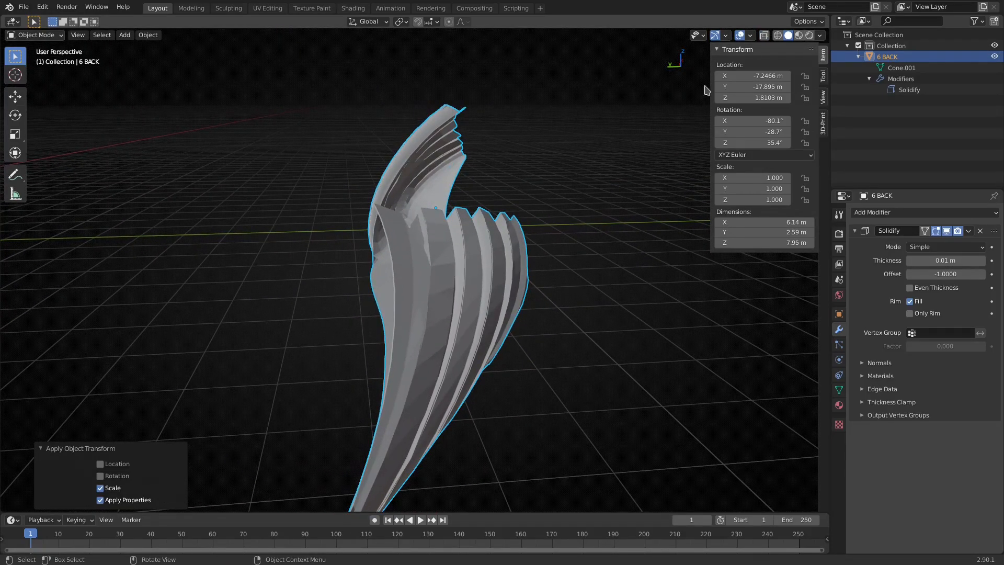
click(751, 36)
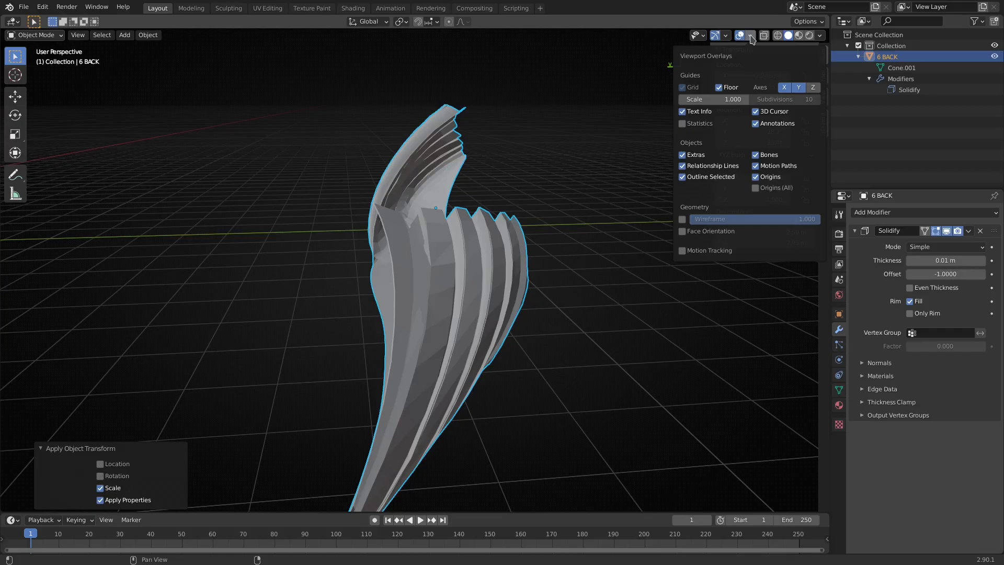
click(683, 231)
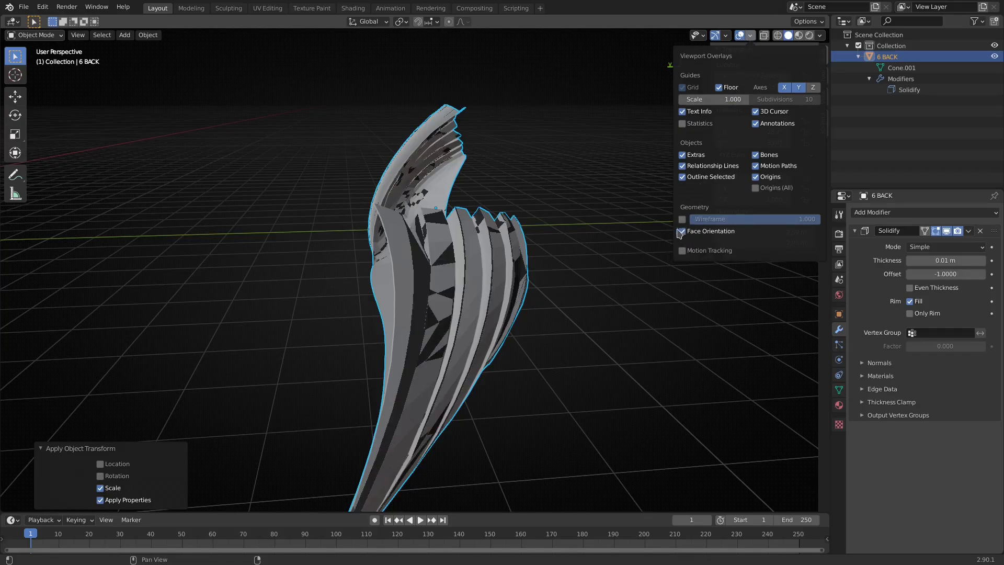
Step: Hide the Solidify modifier's effect in the viewport and inspect the face orientation along the ribs of 6 BACK
middle_drag(423, 249, 453, 252)
middle_drag(426, 291, 465, 290)
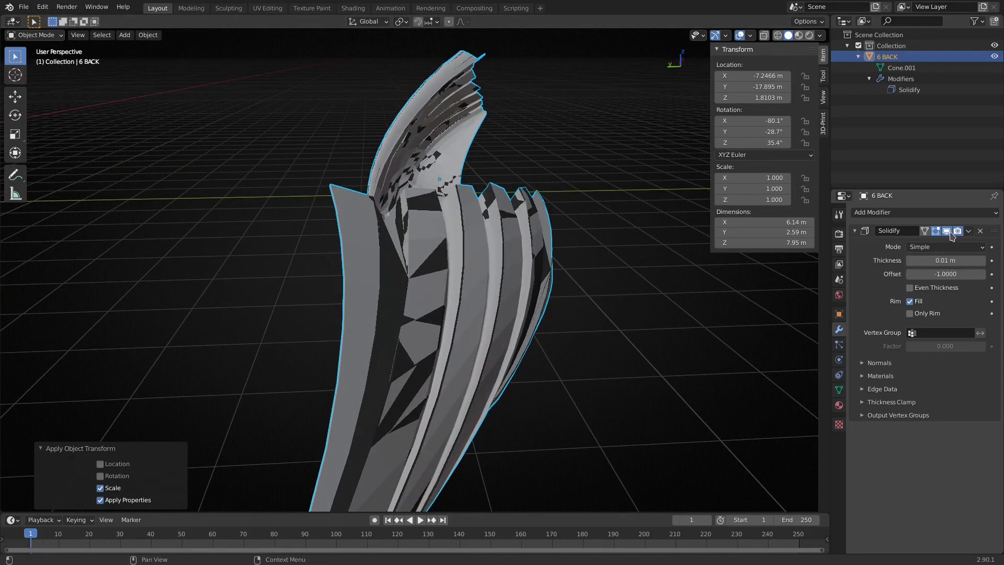
click(946, 231)
middle_drag(712, 302, 467, 257)
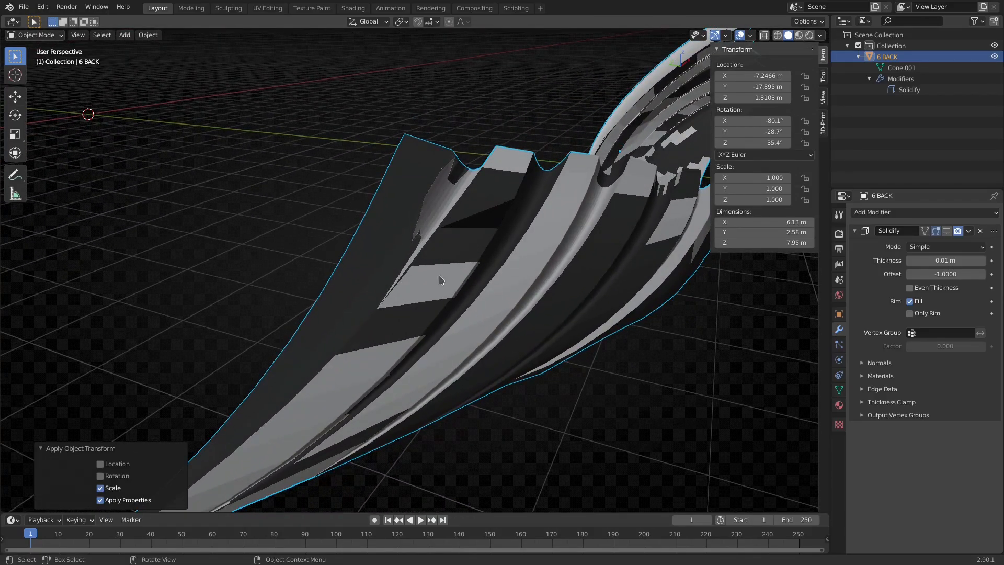
mouse_move(437, 292)
middle_down()
mouse_move(456, 245)
mouse_move(443, 283)
middle_up()
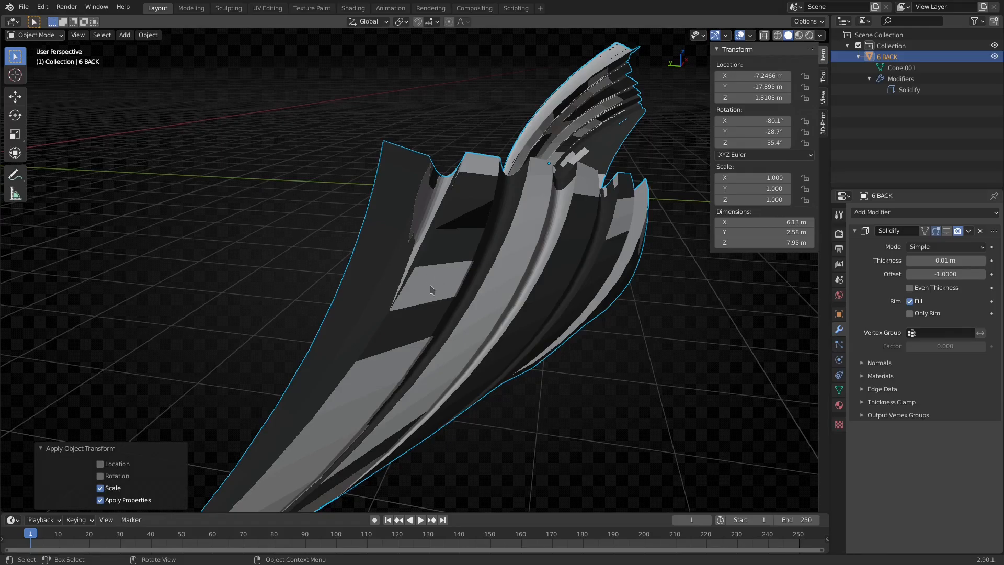
middle_drag(455, 251, 436, 282)
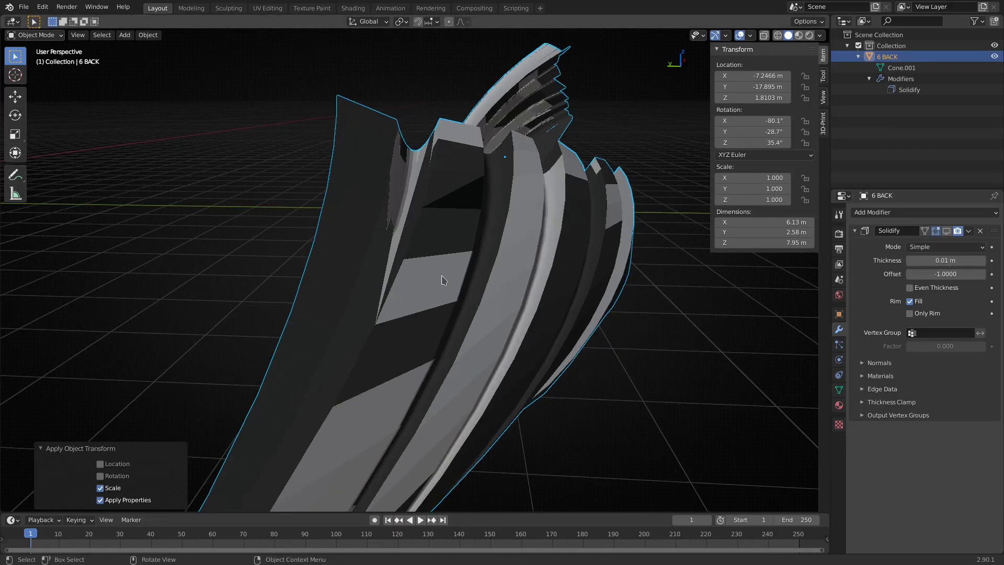
Step: Examine the light and dark face patches along the ribs of 6 BACK from several sides
middle_drag(454, 271, 444, 274)
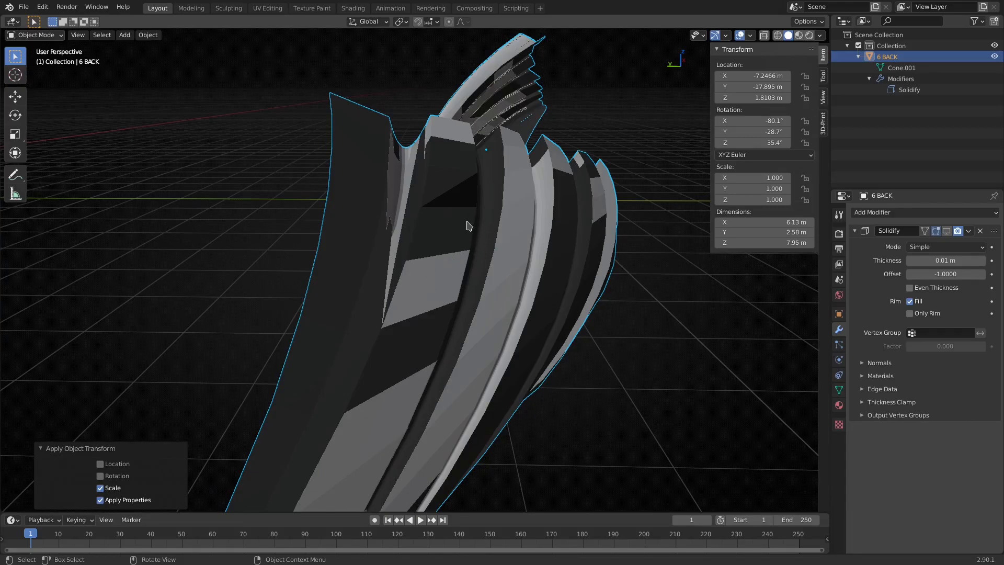
middle_drag(453, 236, 228, 341)
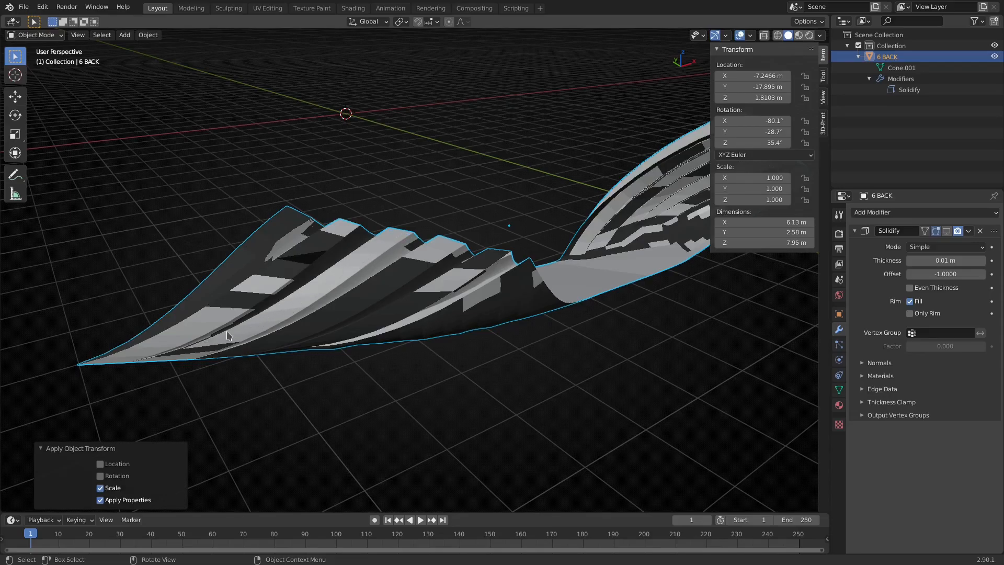
middle_drag(292, 307, 223, 346)
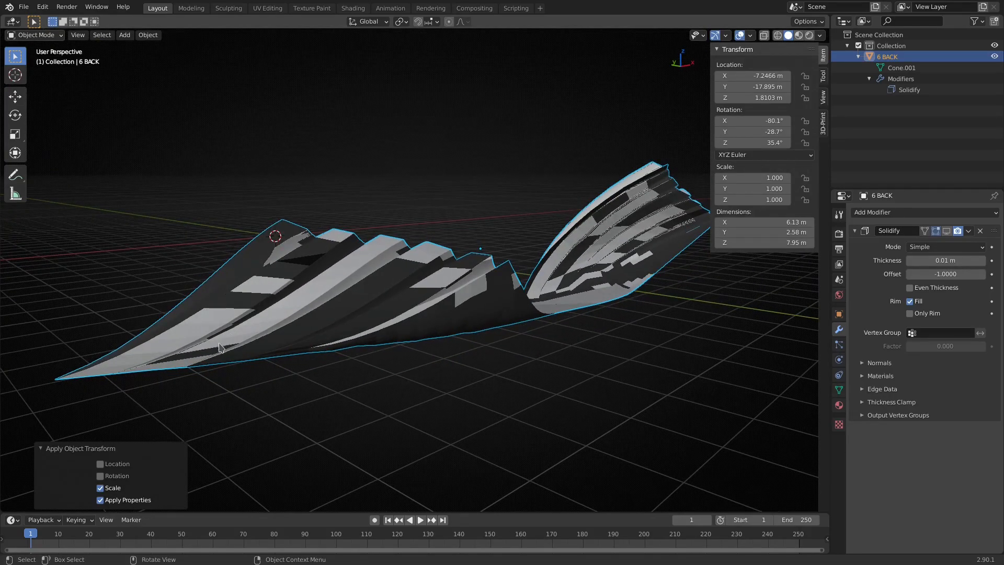
mouse_move(403, 267)
middle_down()
mouse_move(453, 230)
mouse_move(392, 236)
mouse_move(426, 230)
mouse_move(404, 249)
middle_up()
scroll(424, 228, up, 1)
middle_drag(456, 215, 413, 249)
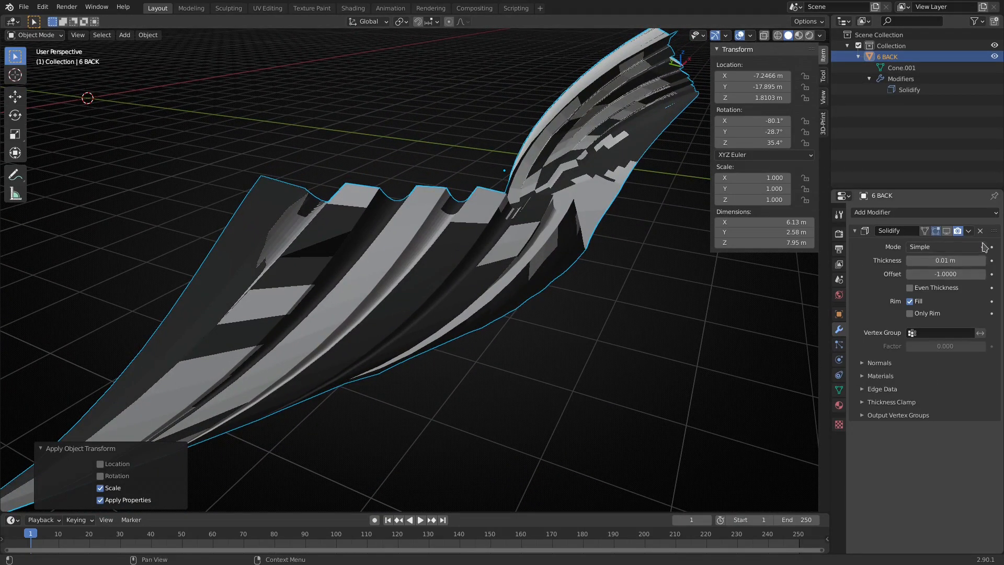
middle_drag(447, 303, 521, 278)
Step: Maximize the 3D viewport and enter Edit Mode on 6 BACK in edge selection with everything deselected
key(ctrl+space)
middle_drag(459, 280, 448, 197)
key(Tab)
key(alt+a)
key(2)
middle_drag(448, 198, 444, 206)
Step: Select all non-manifold geometry of the 6 BACK mesh
click(136, 35)
click(166, 67)
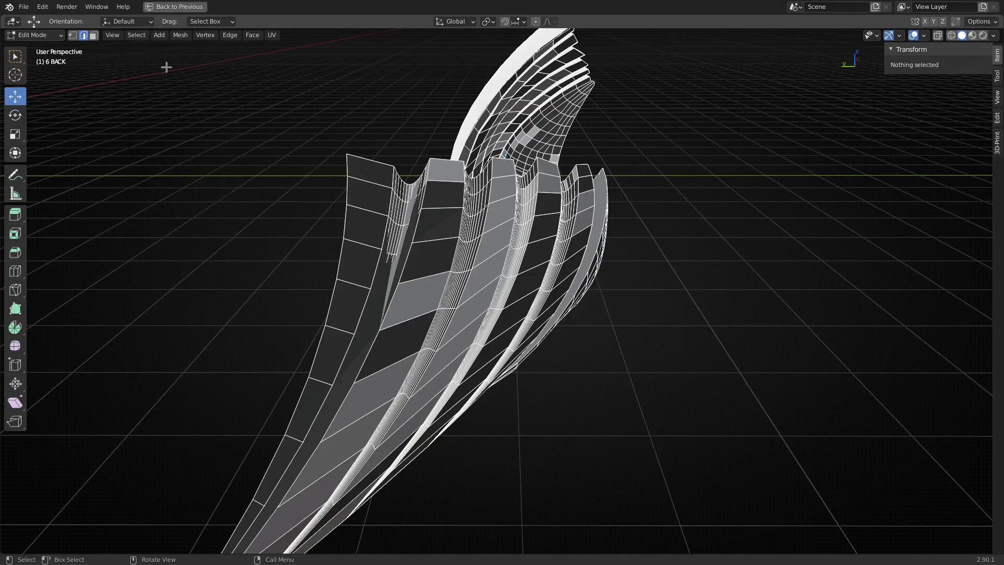
click(137, 35)
mouse_move(174, 171)
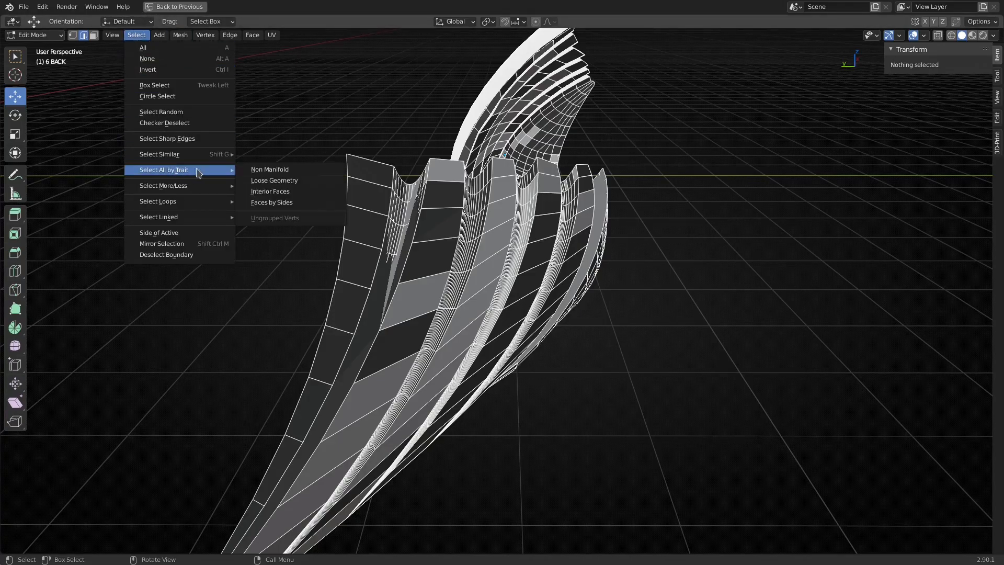
click(273, 174)
Step: Examine where the non-manifold edges lie along the ribs, the open rim and the inner side of 6 BACK
middle_drag(293, 201, 316, 127)
middle_drag(284, 226, 460, 242)
middle_drag(289, 274, 293, 327)
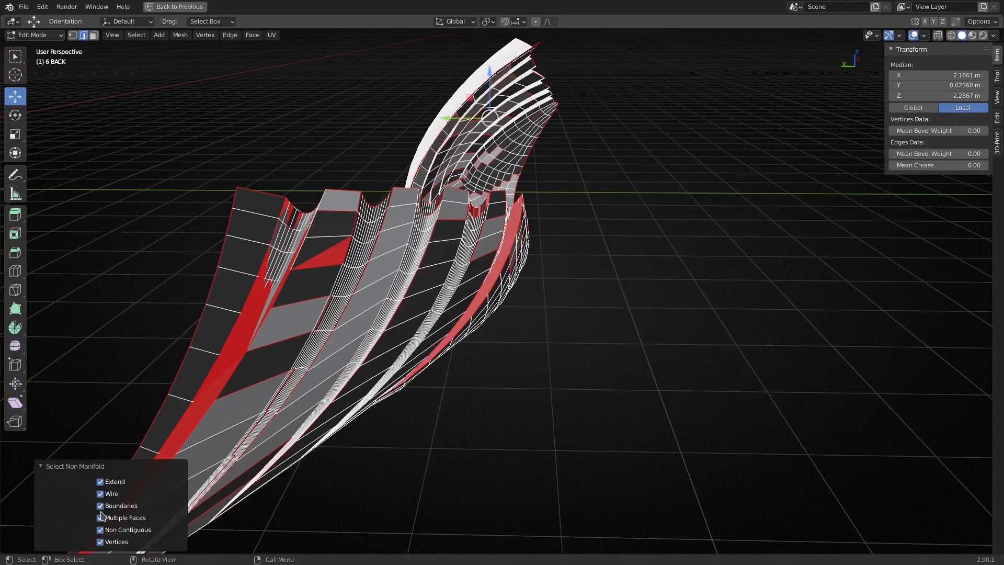
middle_drag(355, 290, 441, 267)
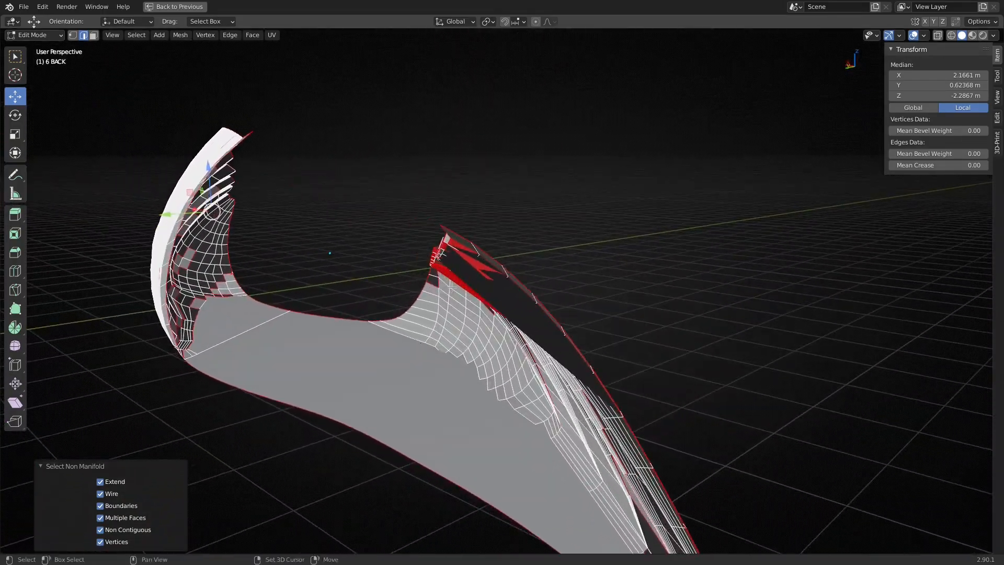
shift+middle_drag(254, 246, 308, 279)
shift+middle_drag(536, 361, 444, 264)
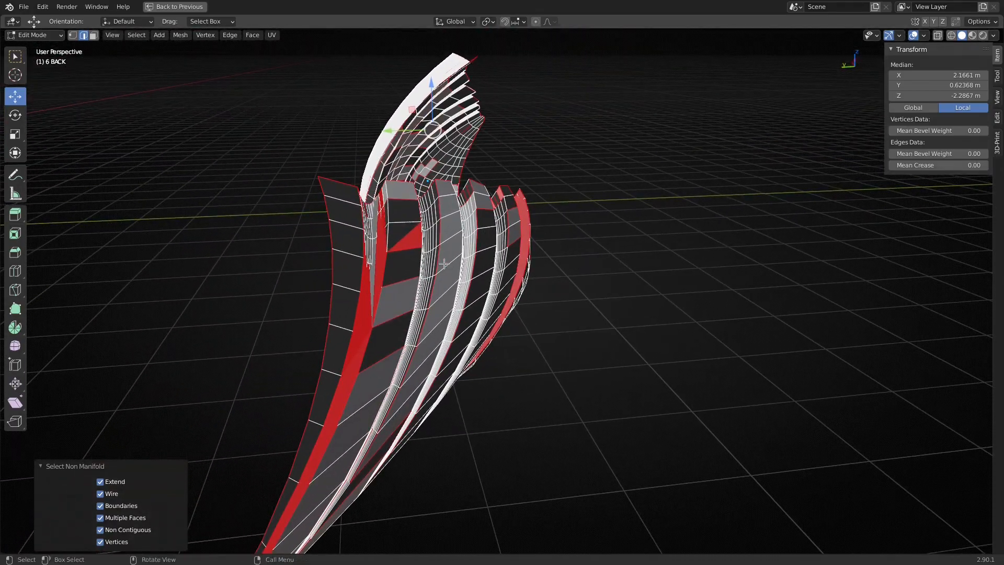
middle_drag(393, 232, 338, 273)
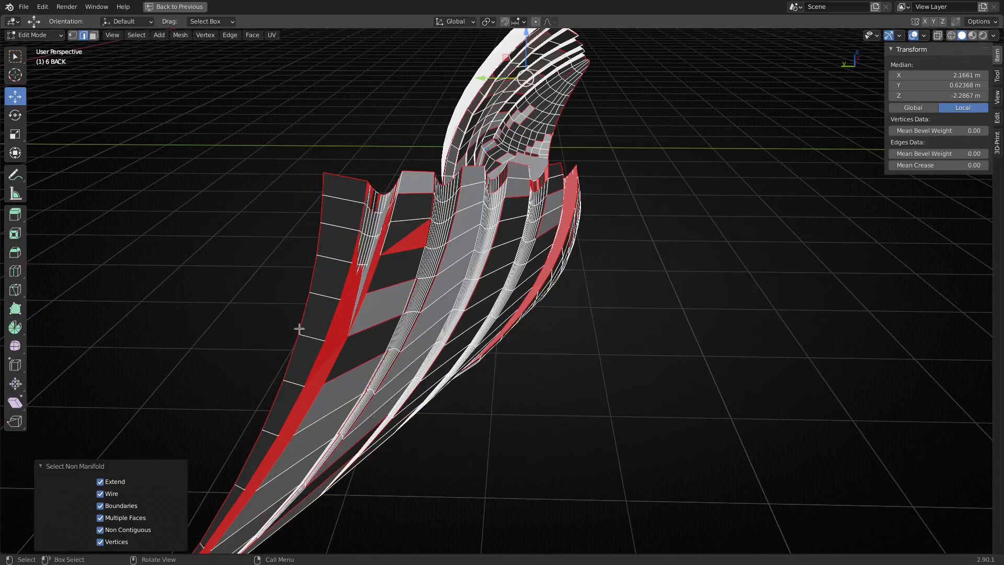
middle_drag(305, 328, 359, 330)
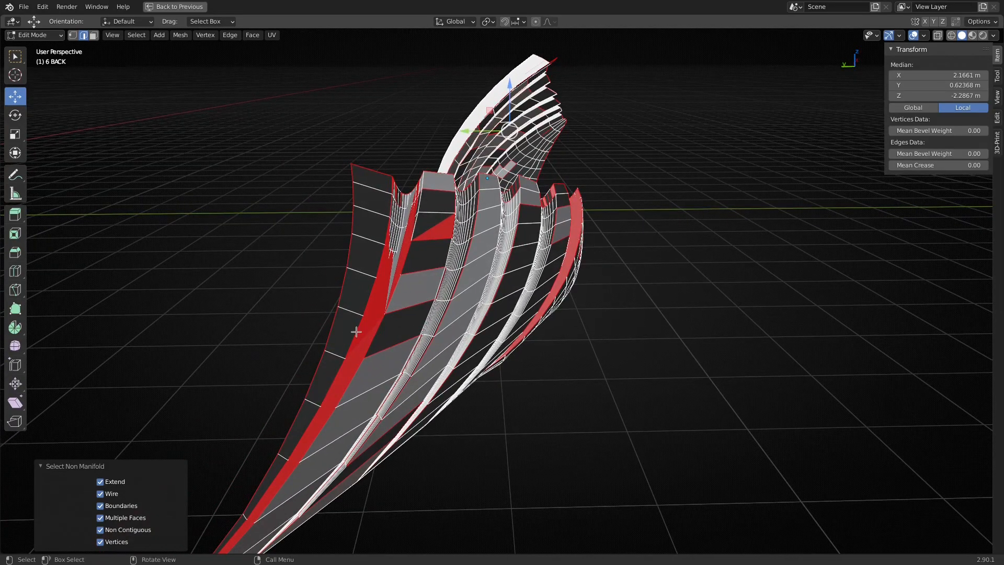
Step: Compare the non-manifold selection with and without the Boundaries option, leaving Boundaries enabled
click(100, 507)
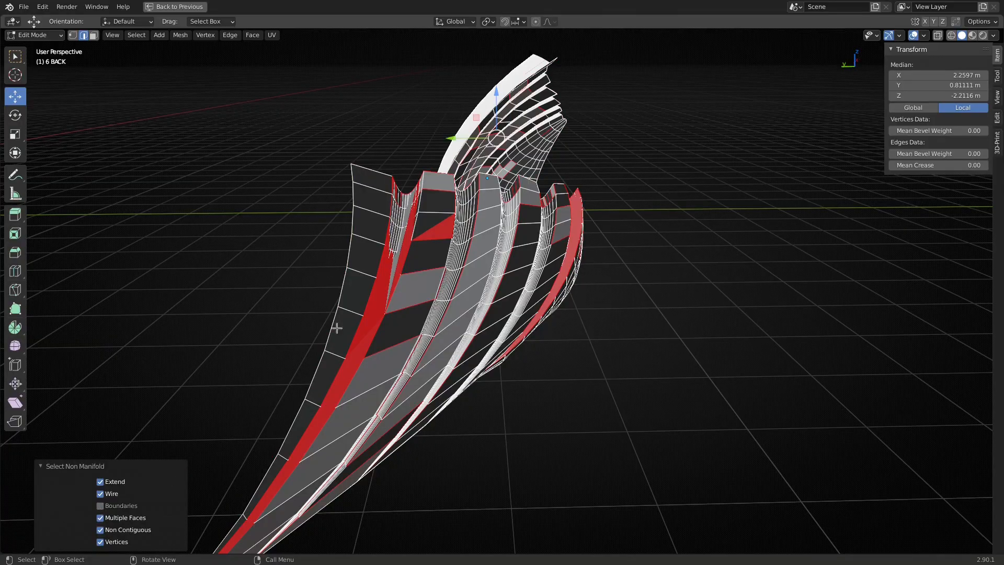
middle_drag(498, 291, 314, 340)
click(101, 506)
middle_drag(294, 388, 446, 315)
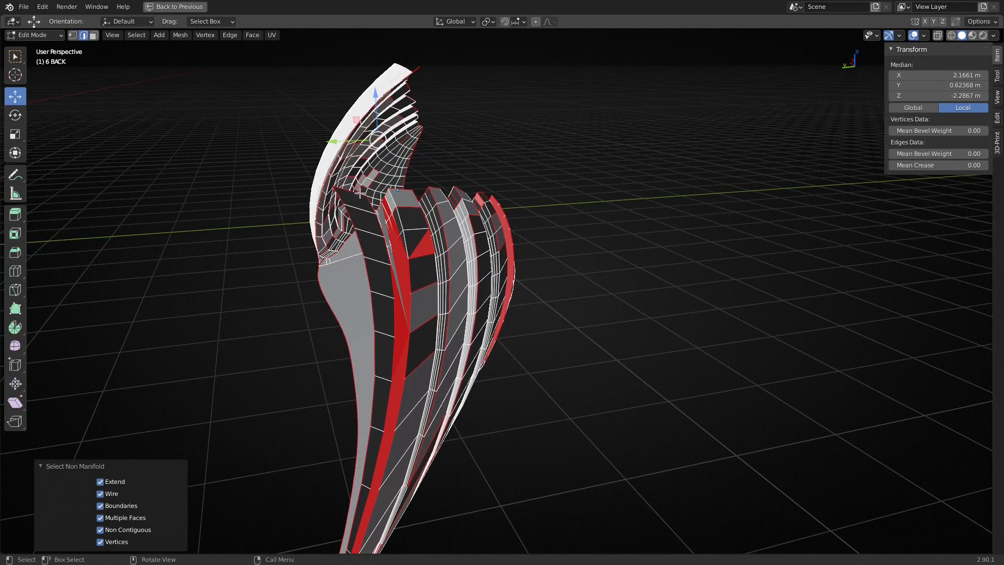
Step: Select the whole mesh and recalculate its normals to the outside
key(a)
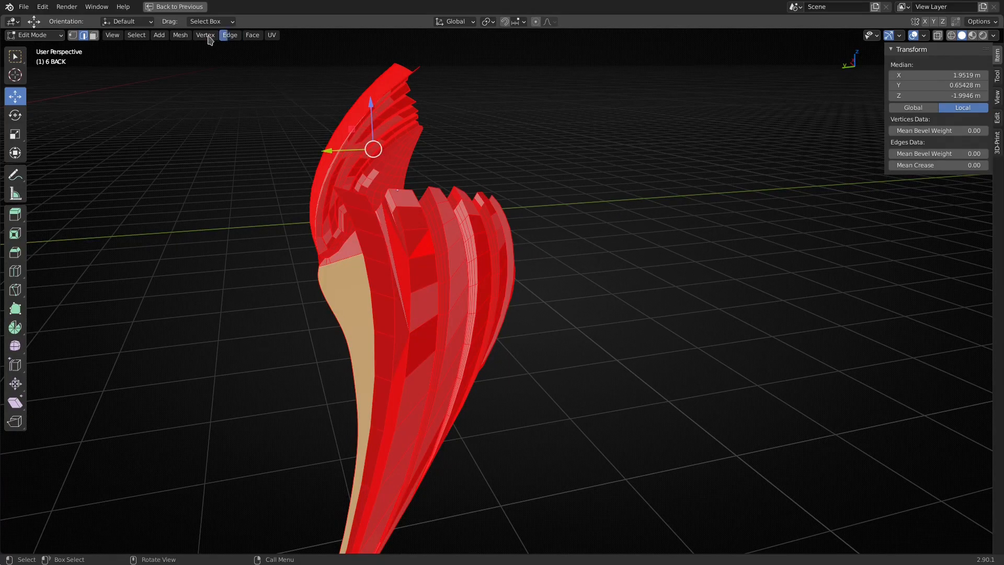
click(180, 35)
mouse_move(211, 228)
mouse_move(238, 215)
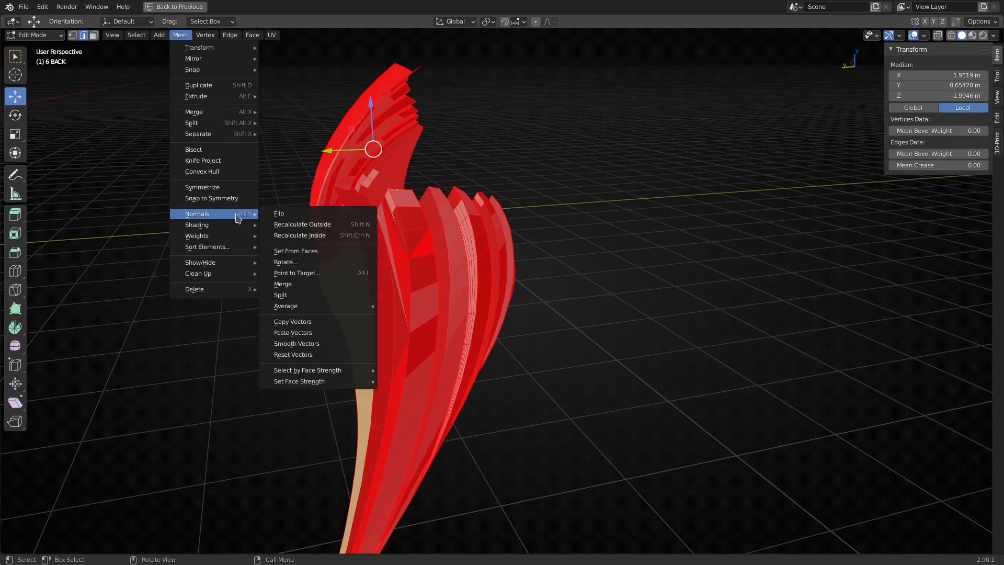
click(320, 225)
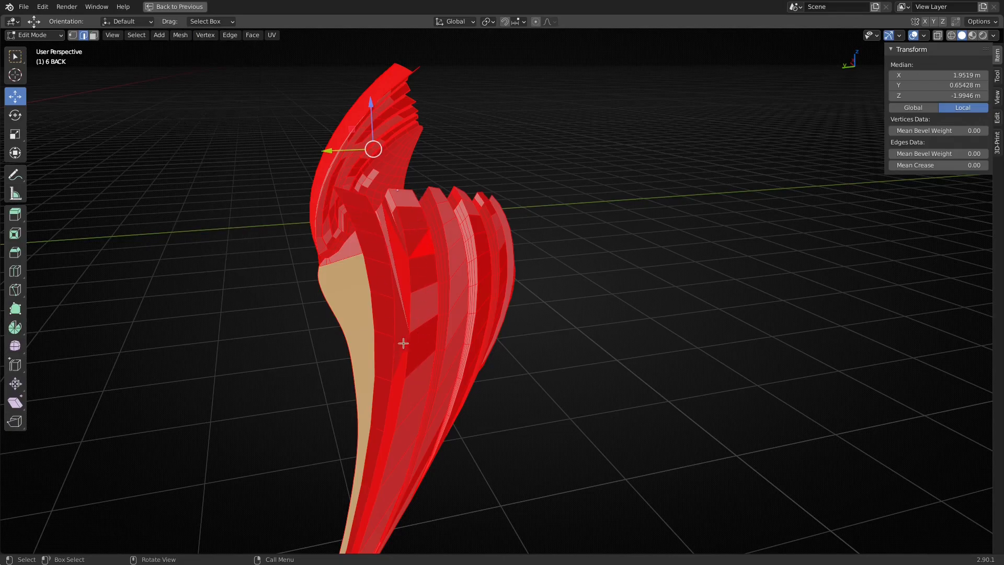
middle_drag(421, 238, 419, 212)
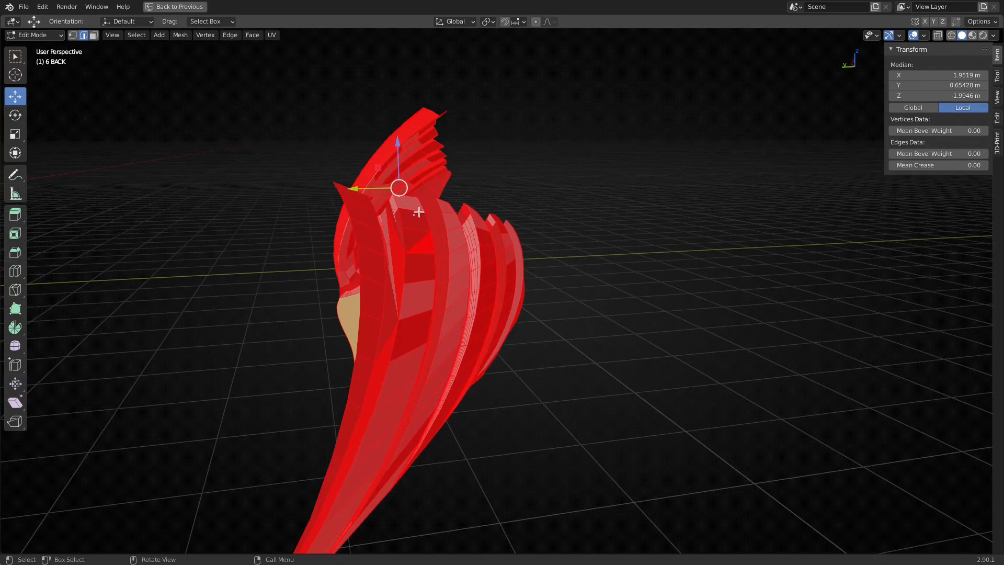
click(182, 38)
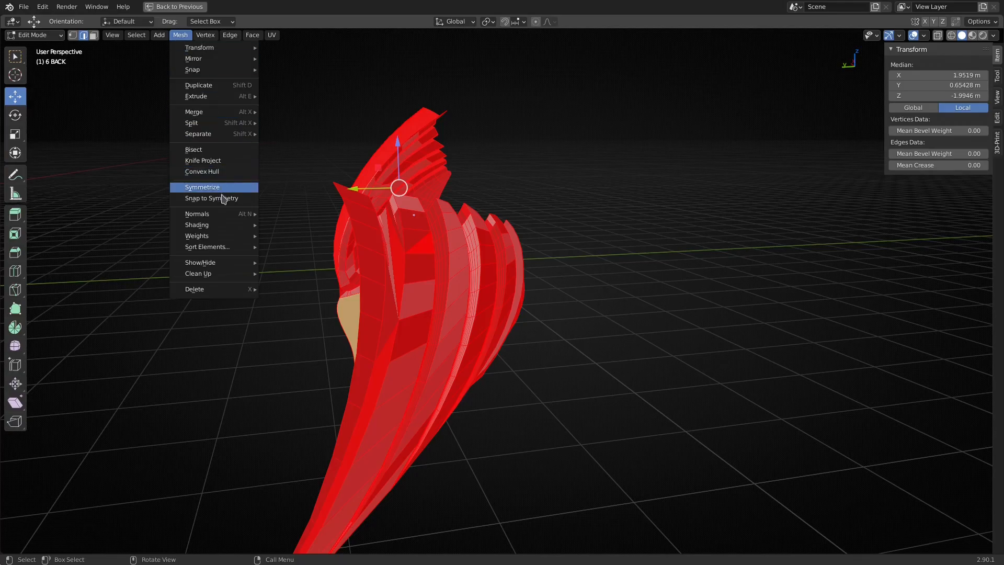
mouse_move(228, 214)
click(306, 226)
middle_drag(305, 222, 380, 230)
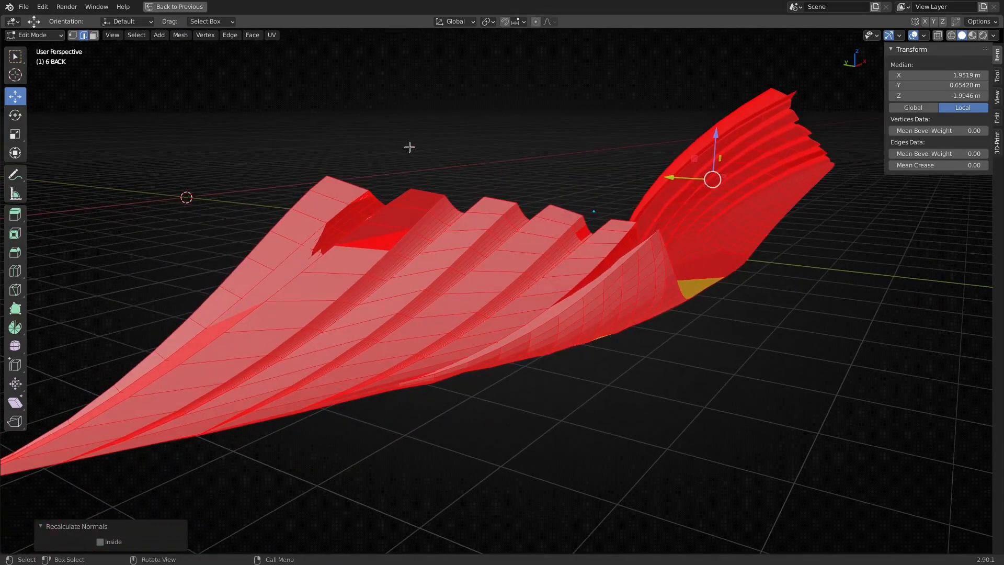
Step: Clear the mesh selection, switch to face selection mode and activate the Select Box tool
click(410, 148)
middle_drag(395, 178, 422, 254)
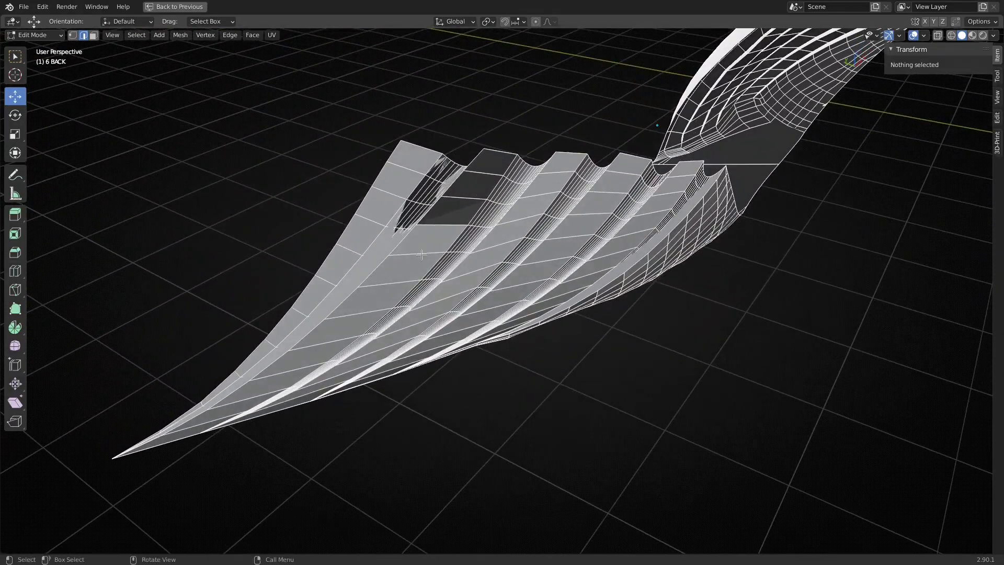
key(3)
click(443, 228)
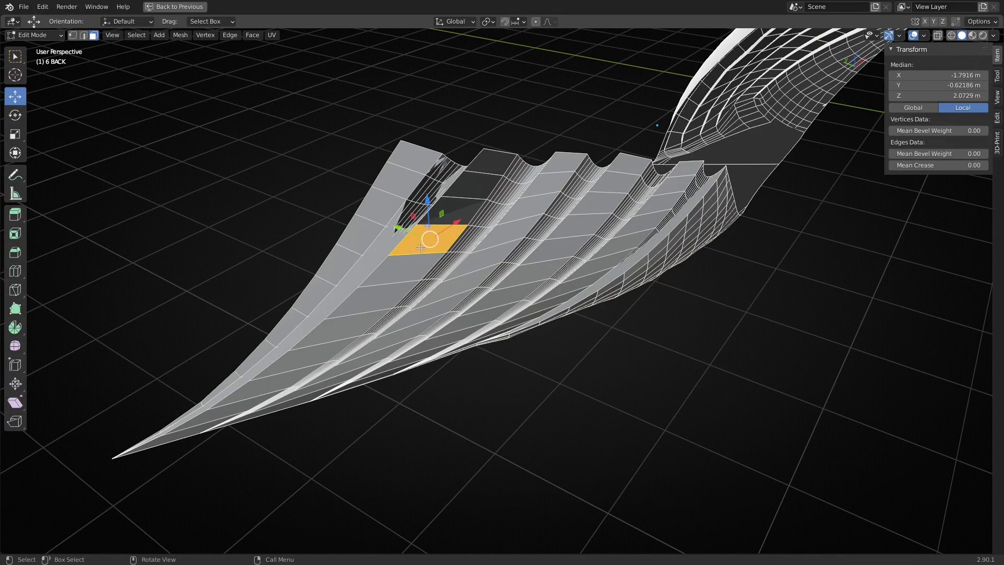
key(w)
middle_drag(421, 235, 422, 221)
Step: Select the large distorted face crossing the first groove, inspect it from both sides and delete it with Only Edges & Faces
click(461, 210)
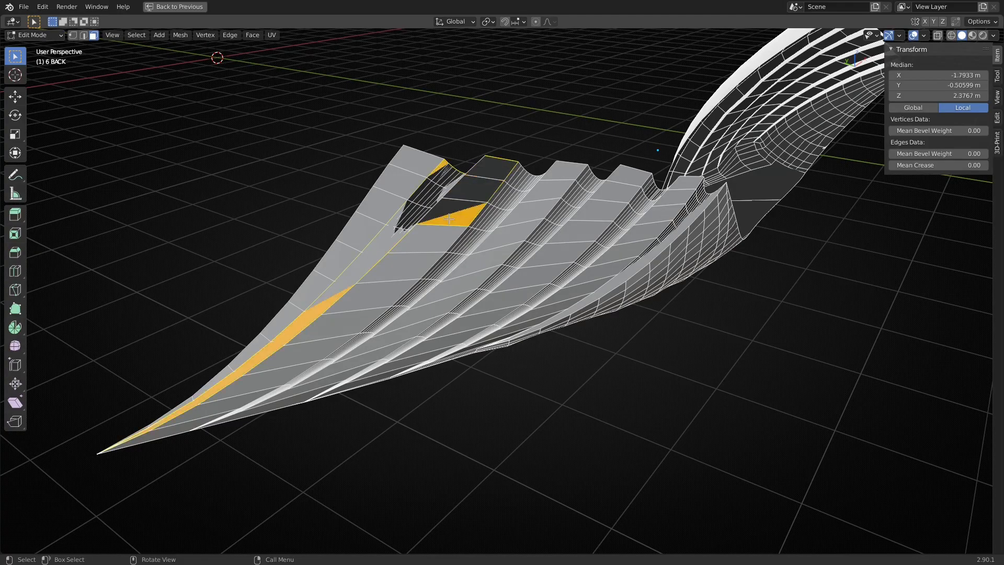
middle_drag(430, 220, 461, 215)
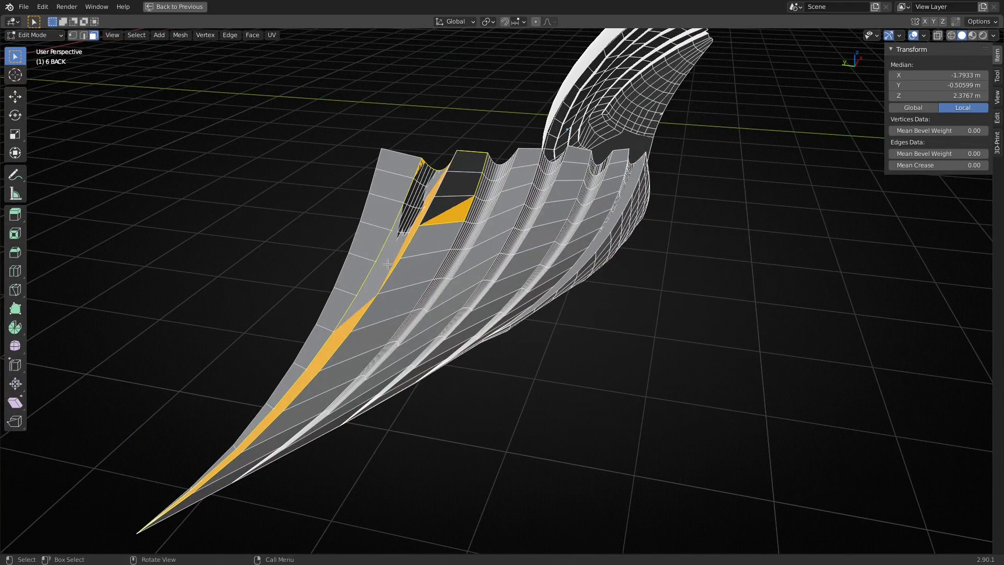
middle_drag(317, 368, 573, 192)
middle_drag(500, 199, 361, 309)
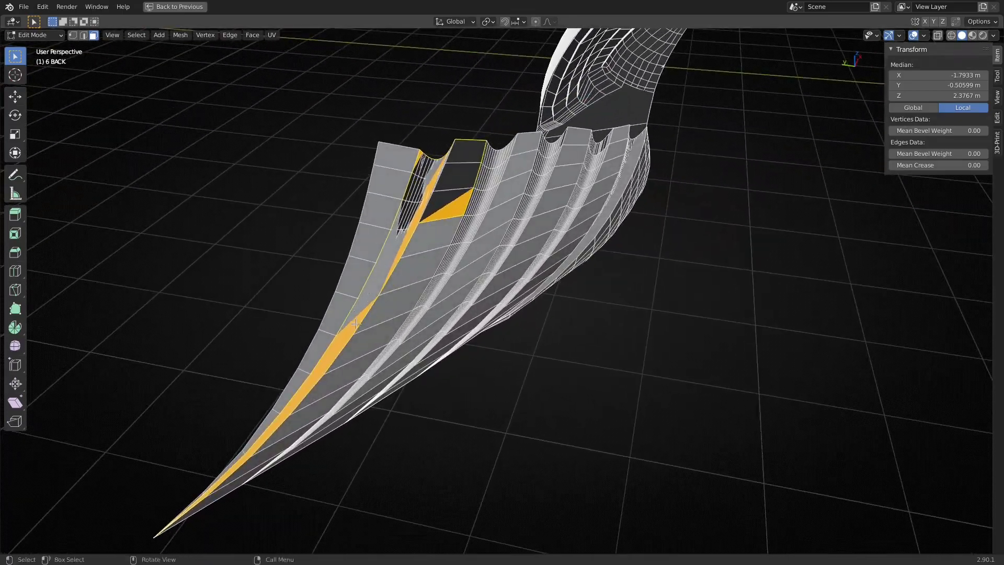
middle_drag(384, 271, 527, 199)
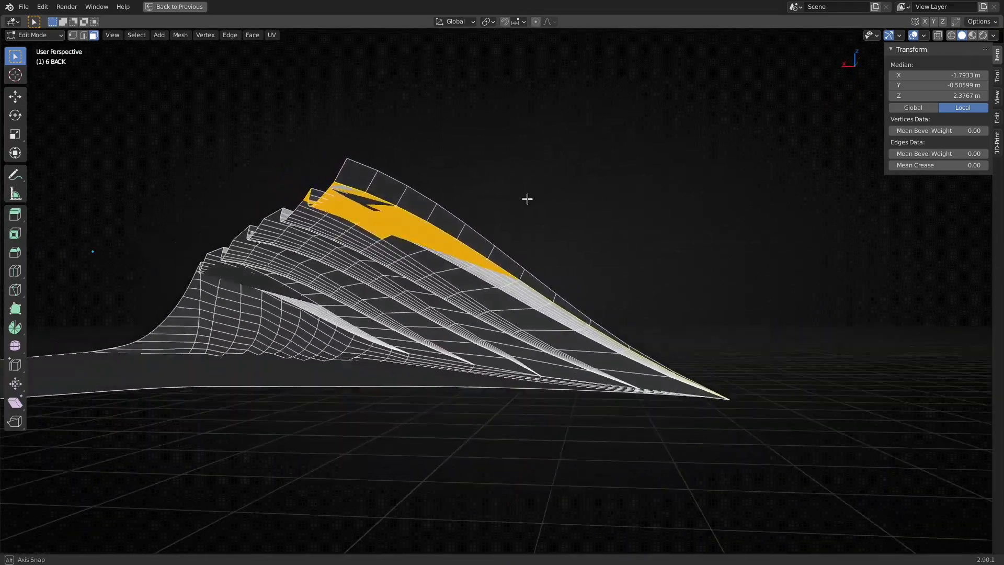
middle_drag(418, 201, 484, 205)
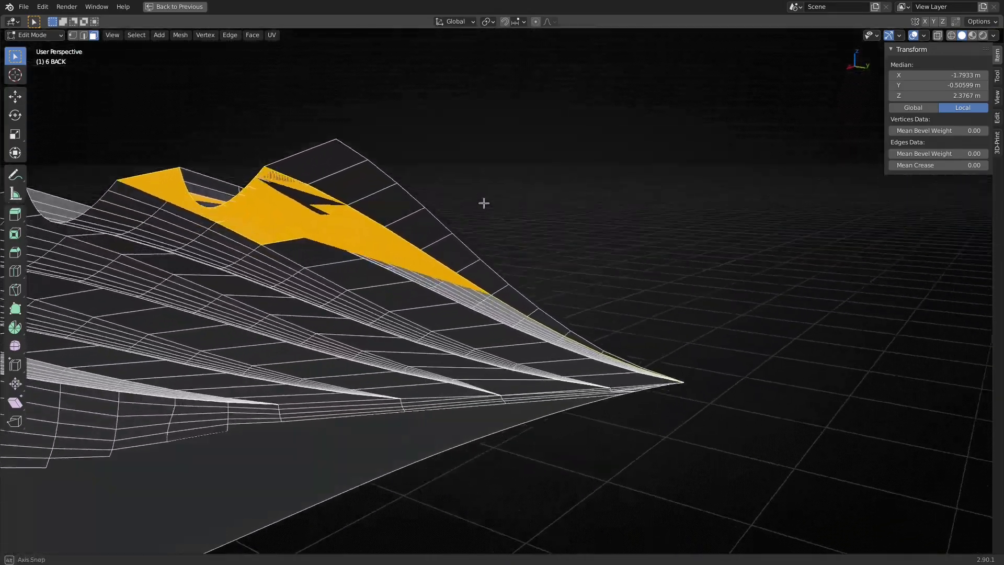
middle_drag(375, 218, 546, 181)
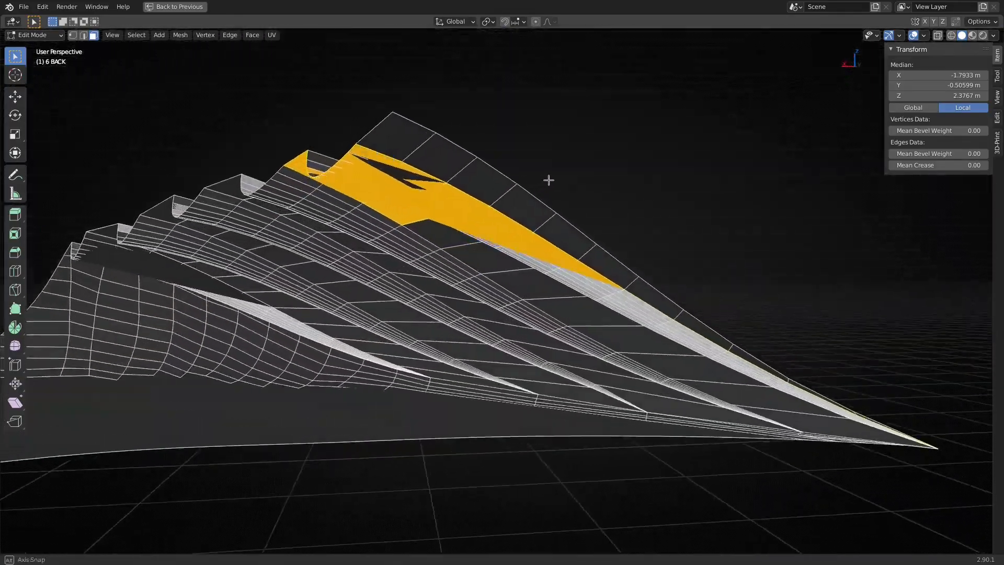
middle_drag(438, 204, 628, 191)
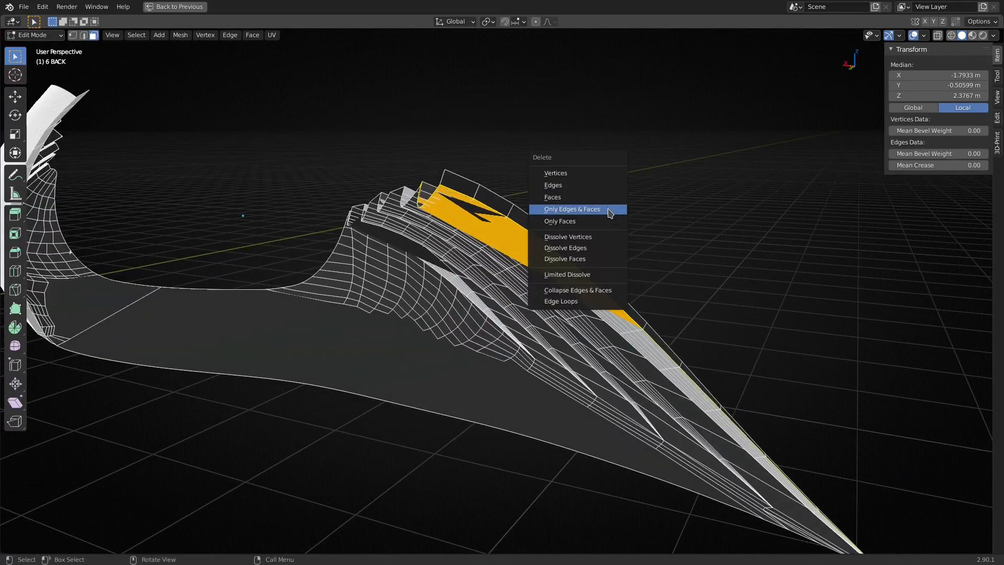
click(610, 210)
middle_drag(522, 197, 515, 235)
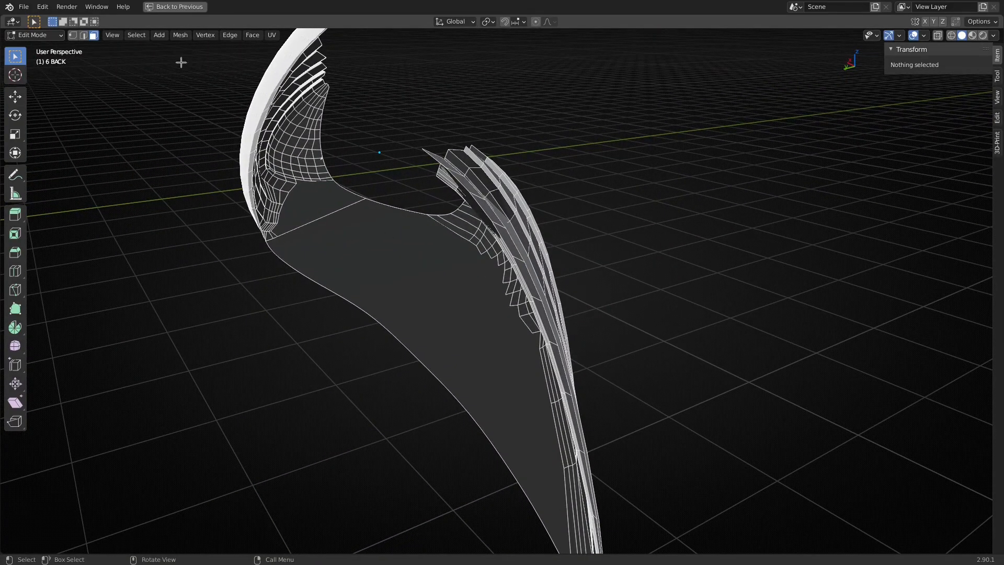
Step: Select all faces by sides with the vertex count 4 and the type set to Greater Than
click(139, 37)
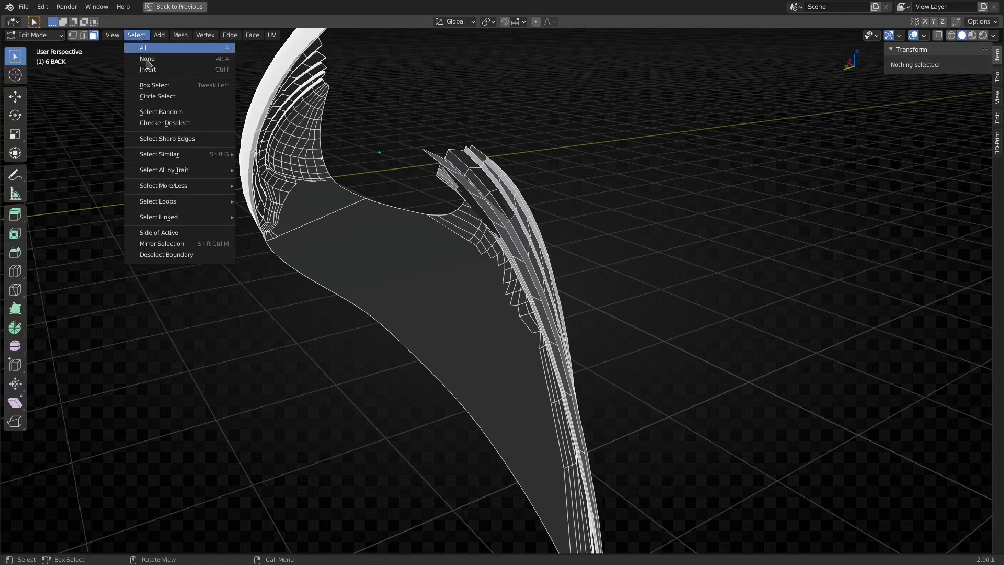
mouse_move(179, 172)
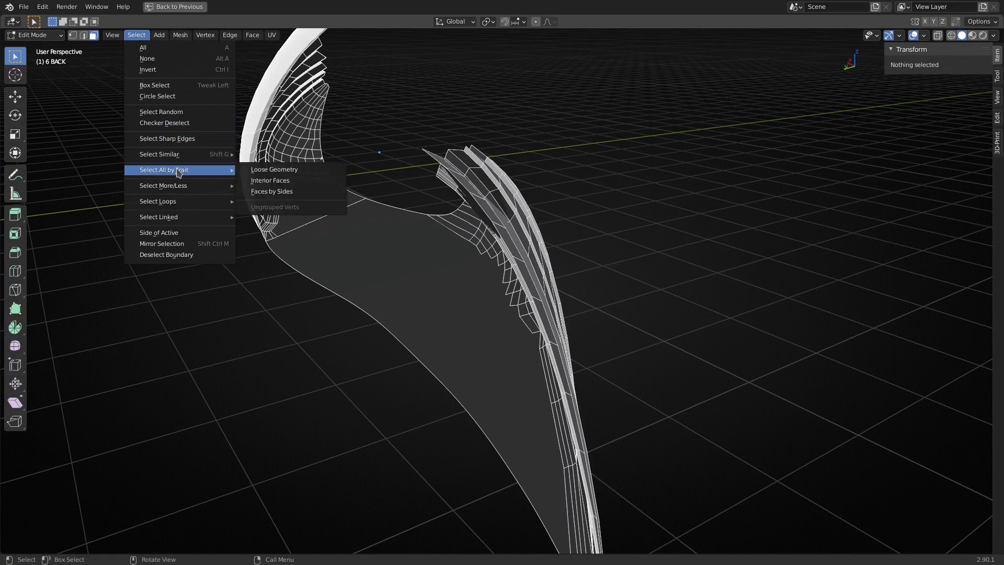
key(Escape)
click(133, 38)
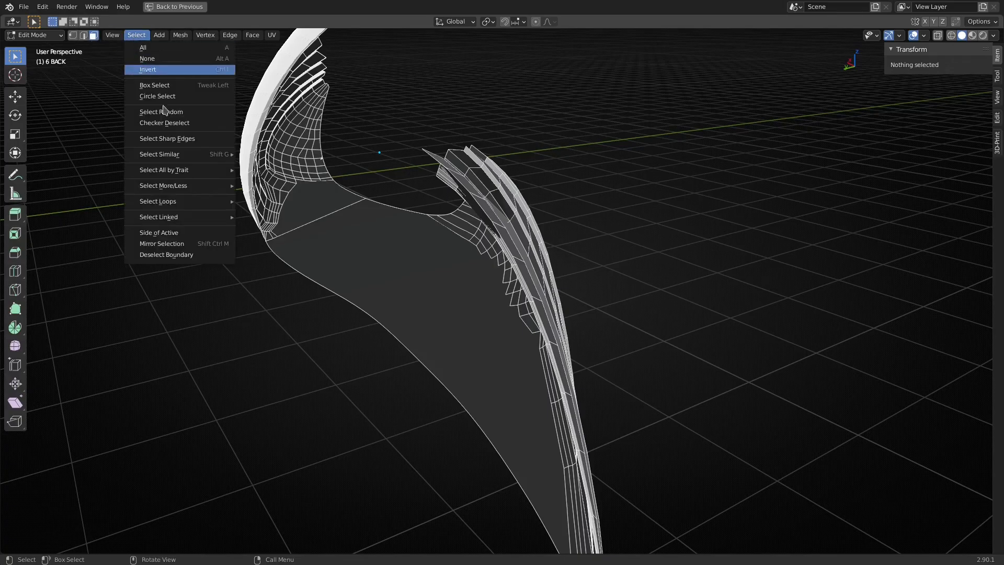
mouse_move(178, 170)
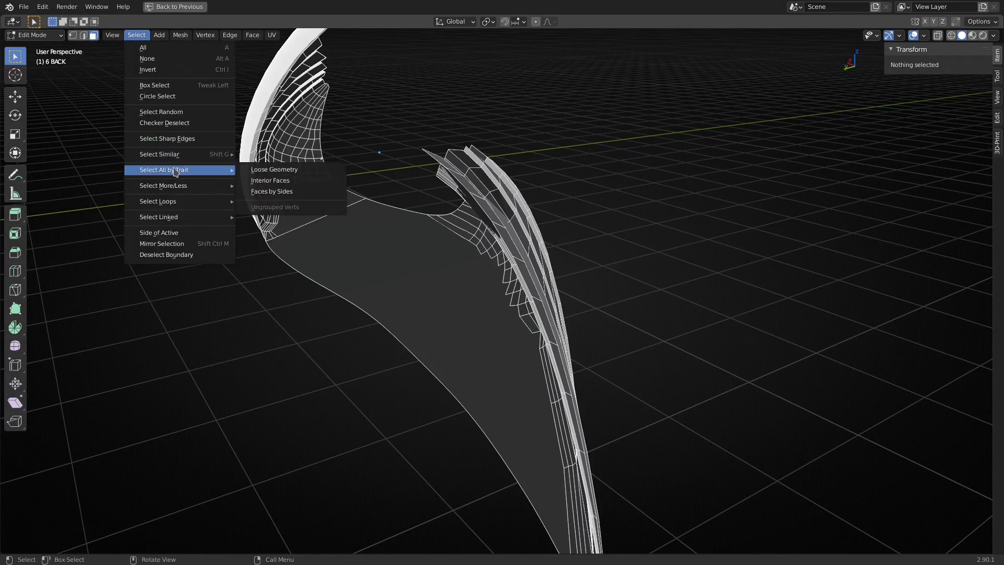
click(273, 191)
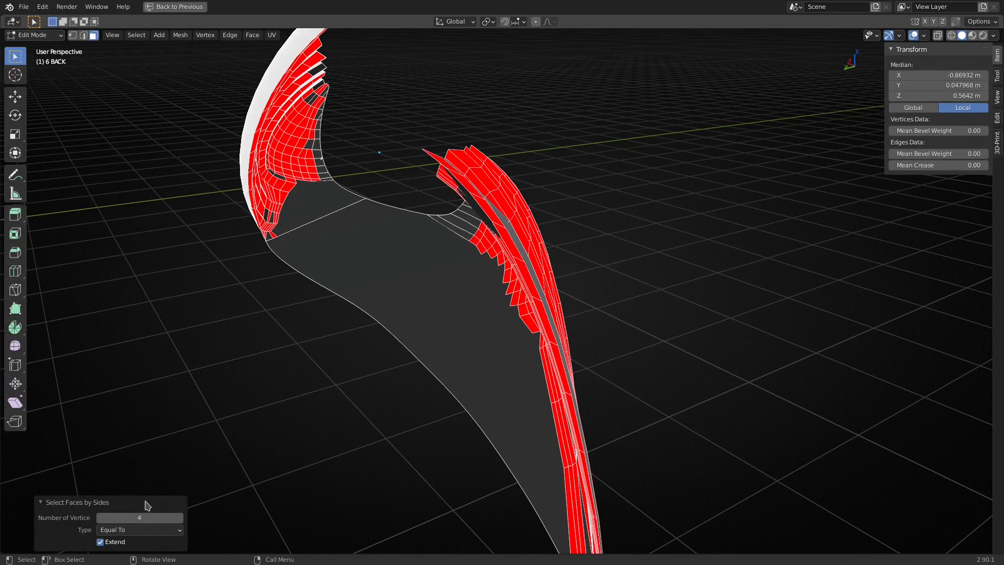
click(137, 530)
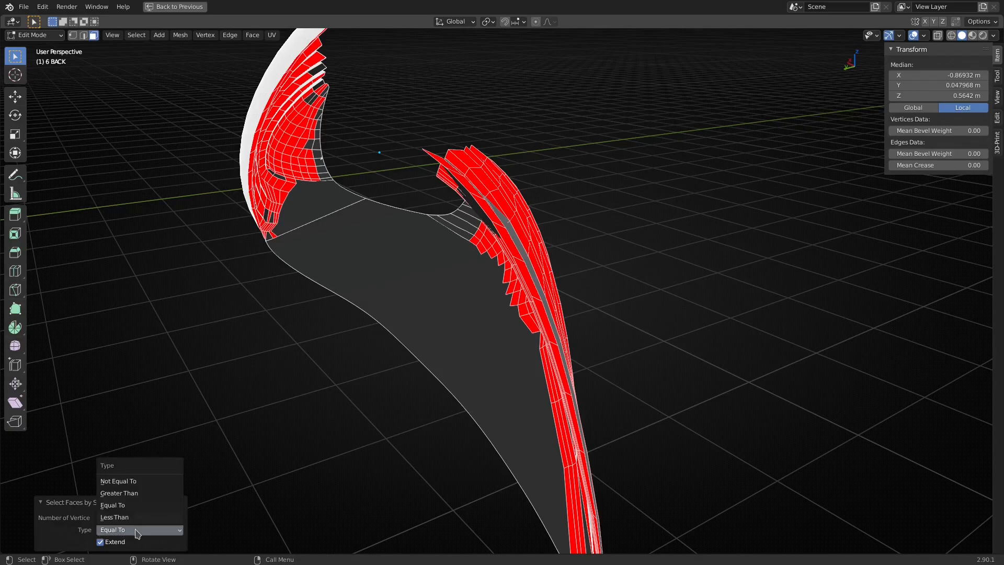
click(130, 494)
middle_drag(516, 302, 388, 315)
middle_drag(523, 272, 462, 267)
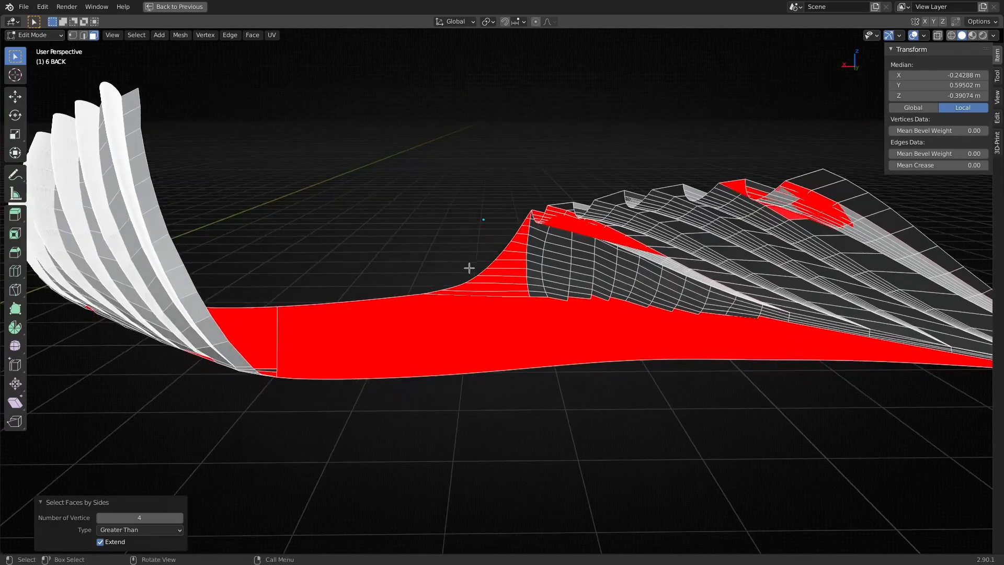
Step: Remove the large flat faces of the connecting middle panel from the n-gon selection
middle_drag(689, 207, 501, 209)
key(b)
middle_drag(458, 293, 335, 283)
scroll(332, 282, up, 3)
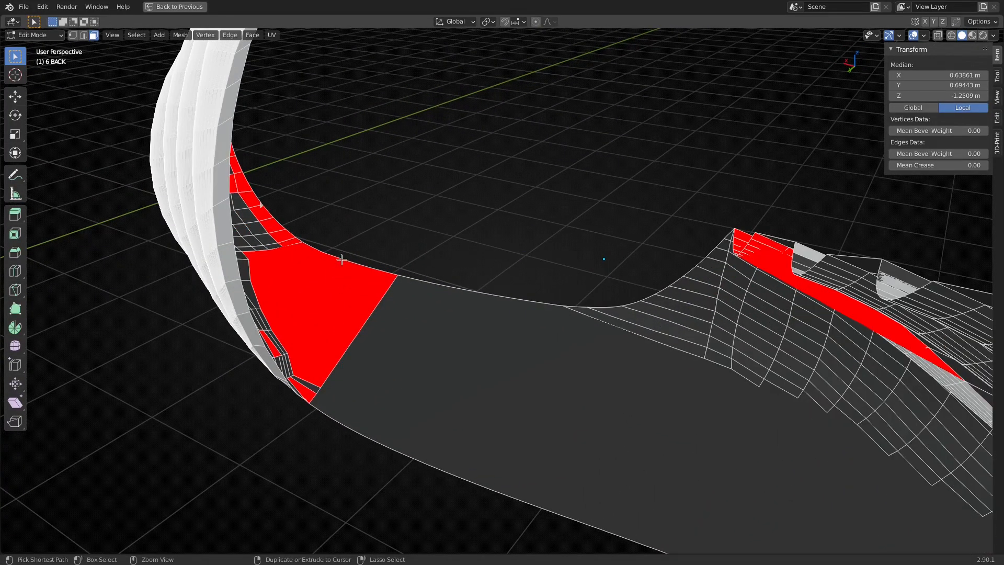
ctrl+drag(341, 261, 403, 288)
middle_drag(404, 287, 302, 296)
shift+middle_drag(299, 215, 263, 251)
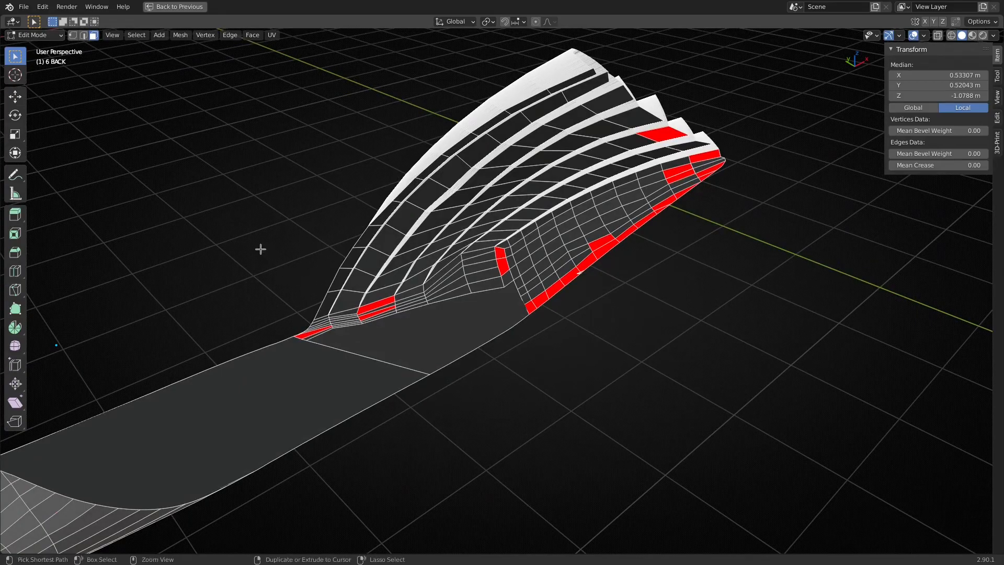
Step: Select the long distorted face running along the last groove beside the curved side wall and delete it
middle_drag(555, 266, 495, 242)
middle_drag(473, 204, 538, 281)
key(alt+z)
middle_drag(473, 272, 645, 225)
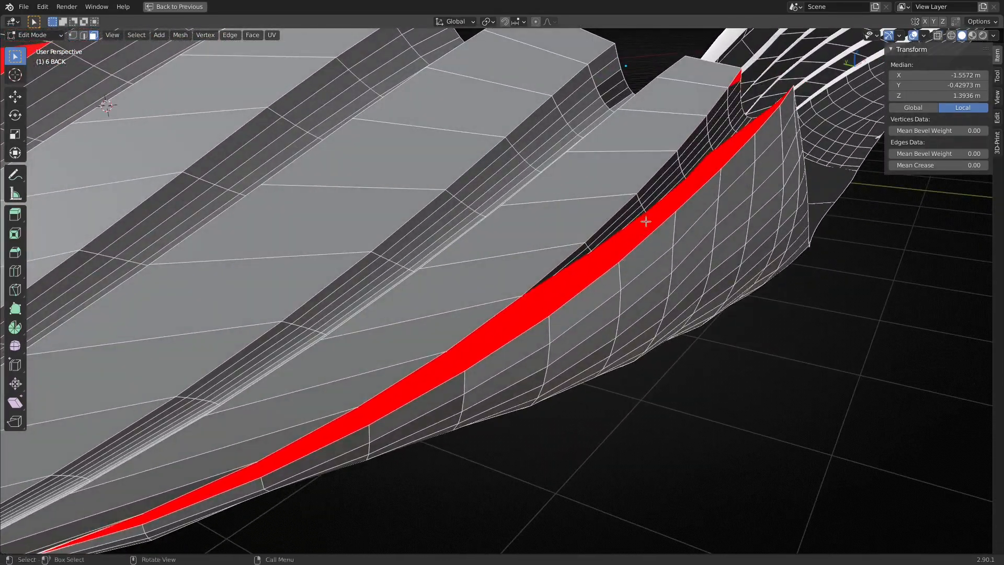
middle_drag(477, 315, 449, 257)
middle_drag(380, 299, 491, 271)
click(521, 281)
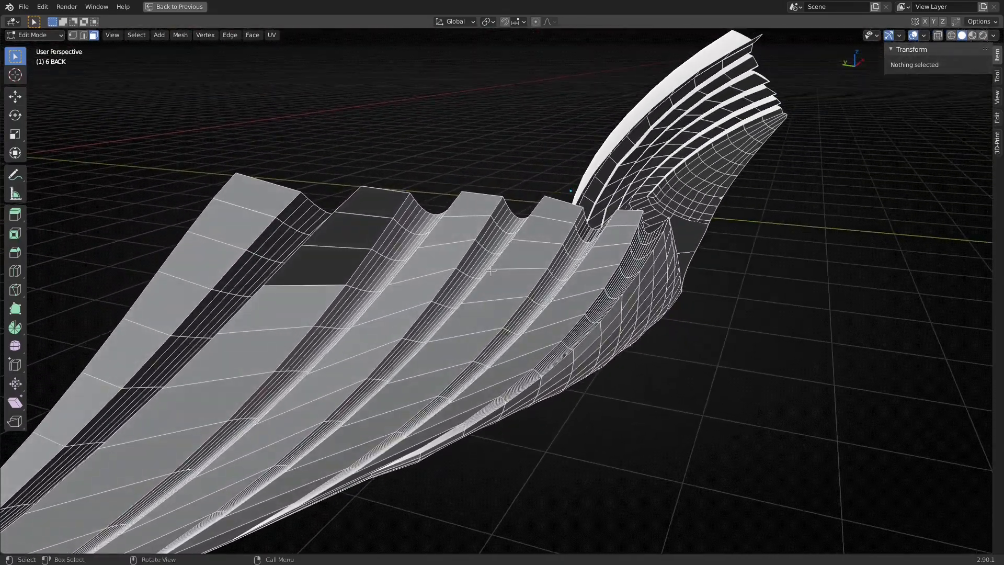
Step: Select the whole mesh, recalculate its normals to the outside and clear the selection
key(a)
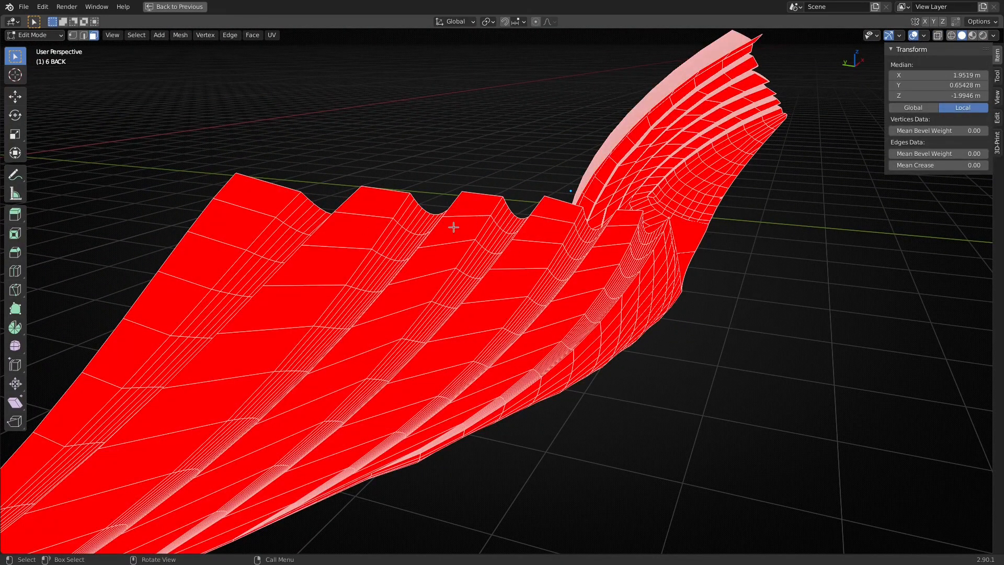
click(188, 35)
mouse_move(258, 215)
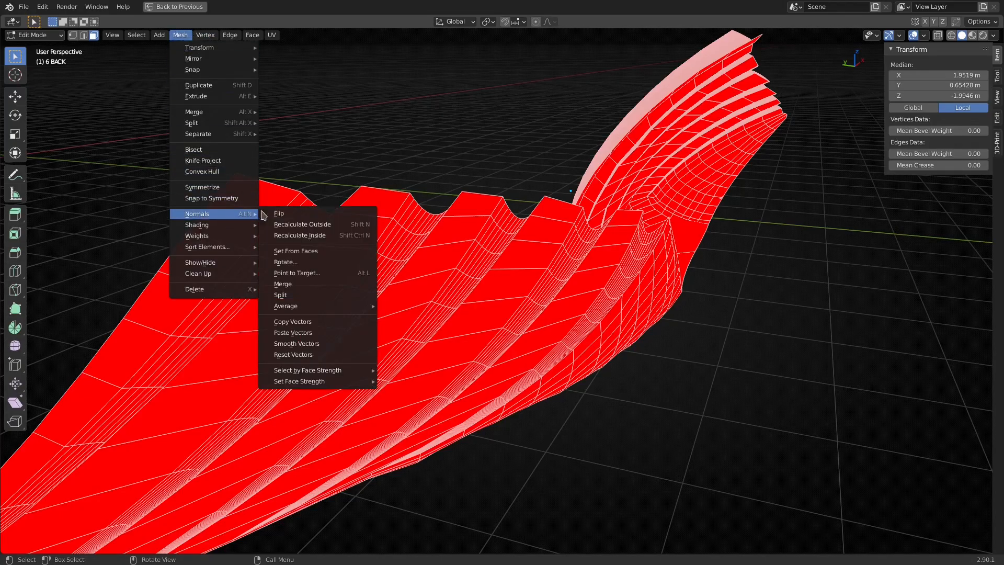
click(314, 227)
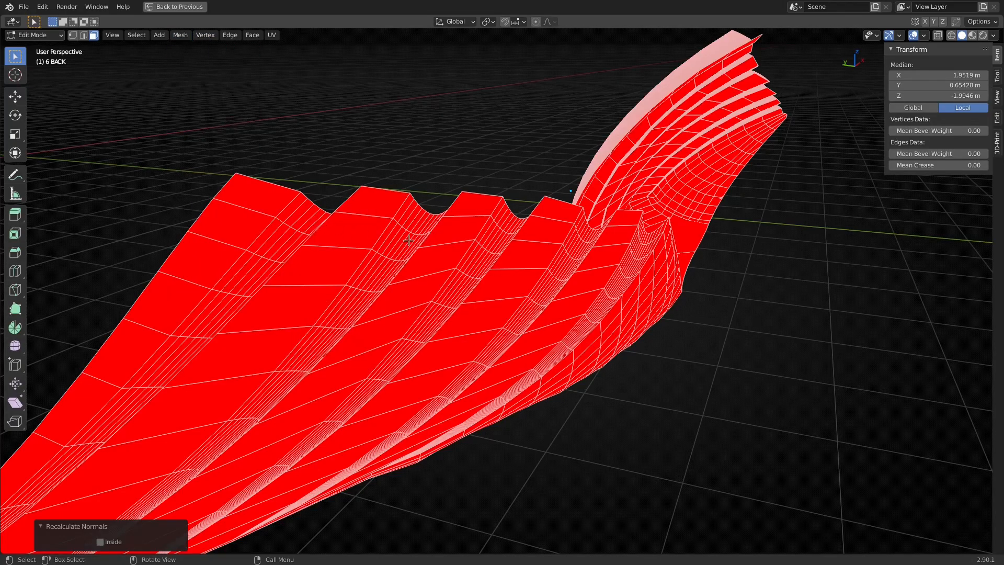
key(alt+a)
middle_drag(505, 280, 469, 216)
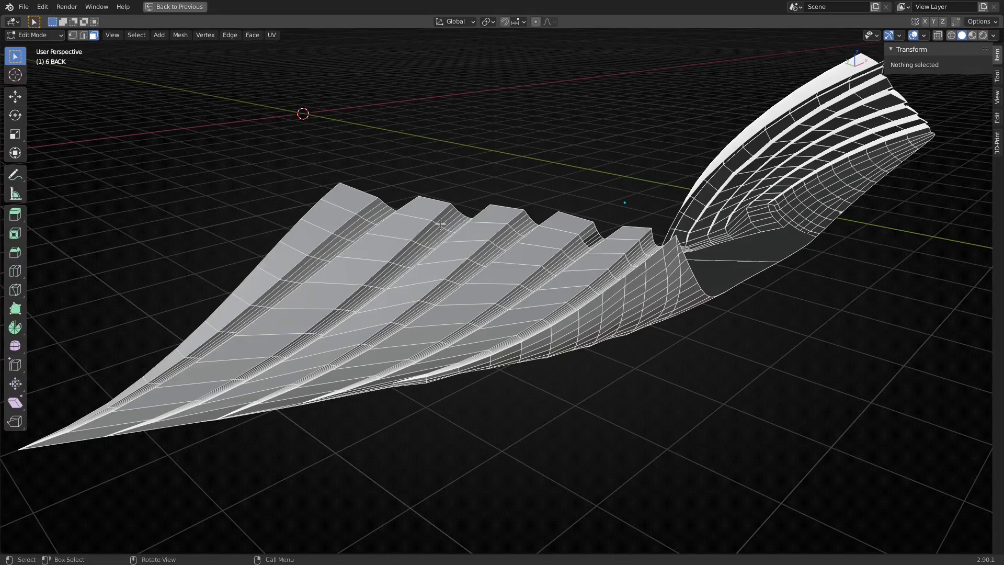
Step: Recalculate the outside normals of the entire mesh once more and deselect everything
key(a)
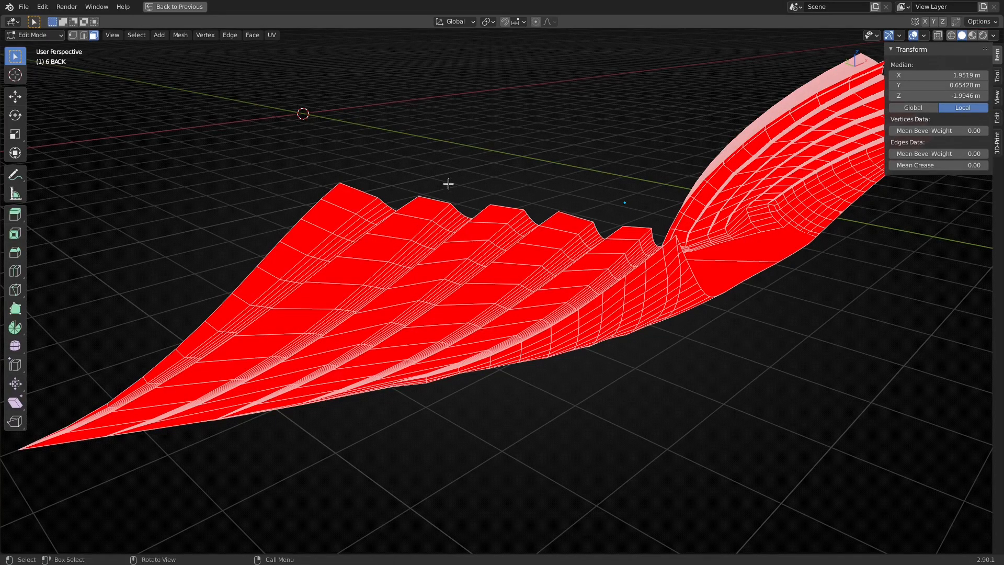
key(alt+a)
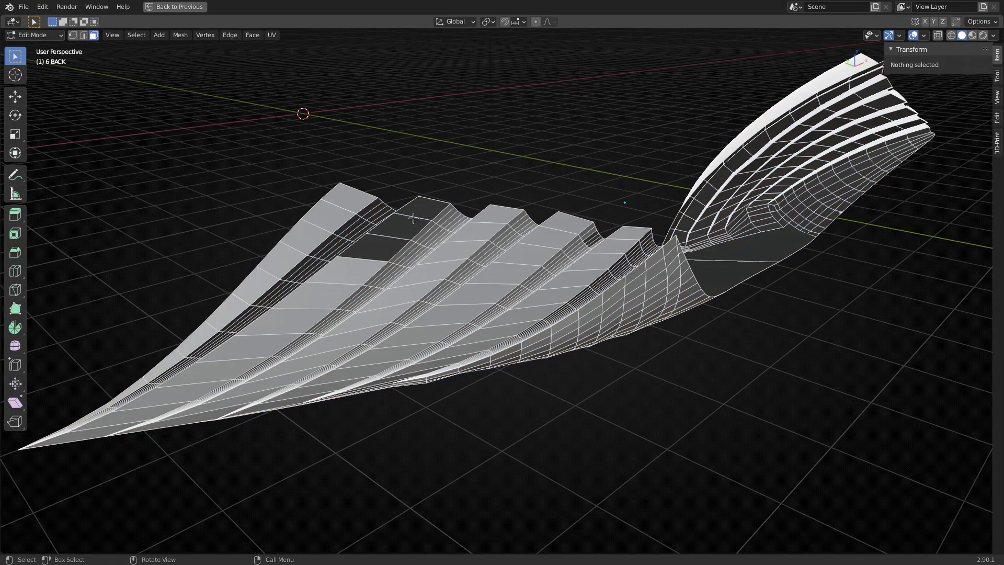
middle_drag(469, 216, 530, 215)
key(a)
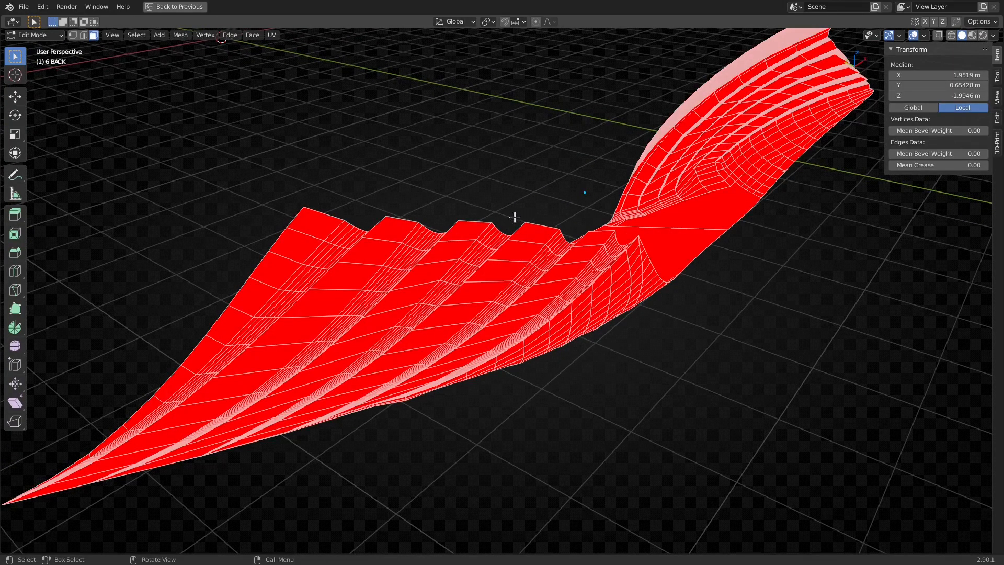
click(180, 35)
mouse_move(214, 215)
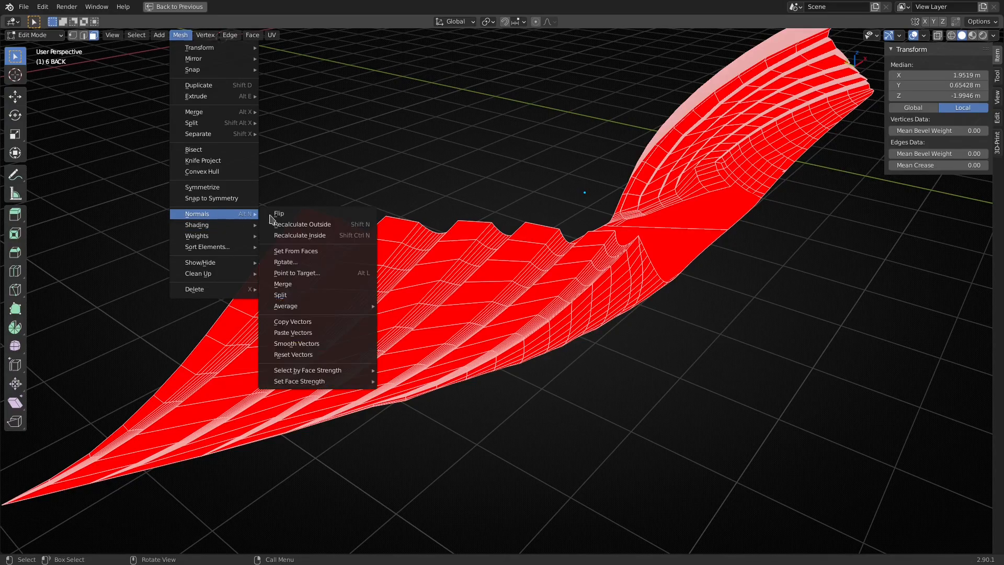
click(301, 222)
key(alt+a)
Step: Examine the groove ends from above and from underneath for faces with inconsistent normals
middle_drag(475, 209, 484, 217)
scroll(574, 237, up, 5)
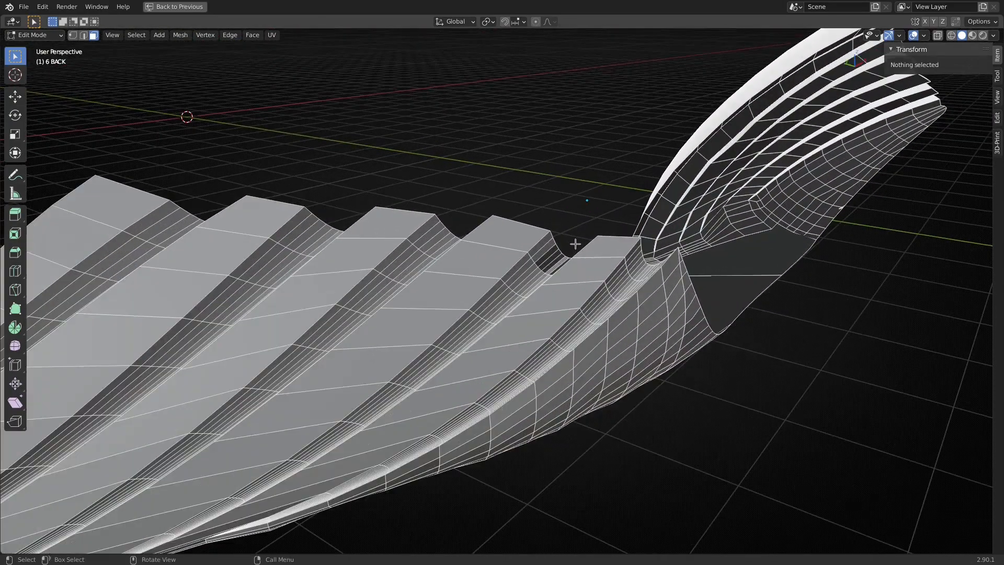
scroll(570, 258, up, 6)
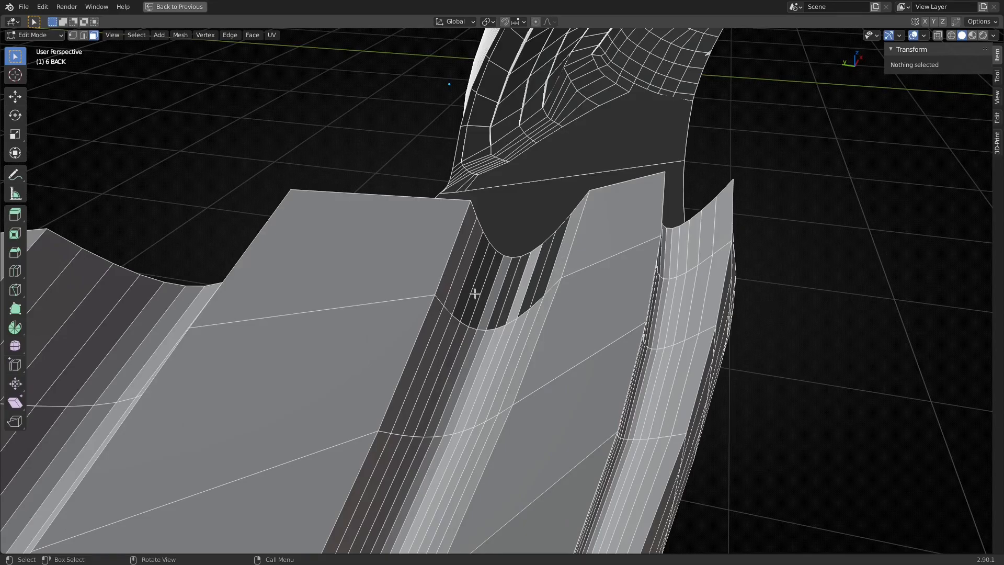
scroll(533, 281, down, 2)
scroll(545, 273, down, 10)
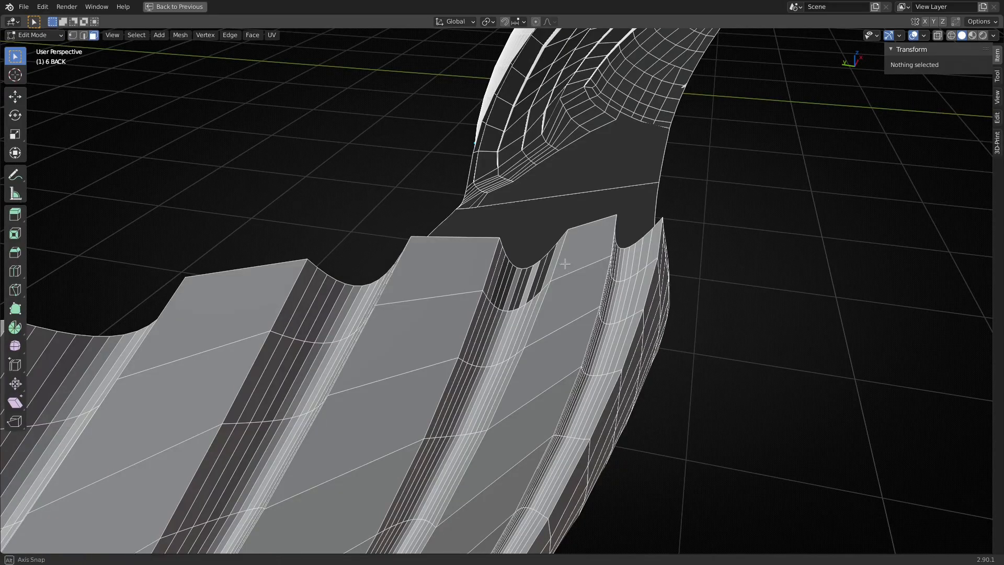
scroll(541, 273, up, 5)
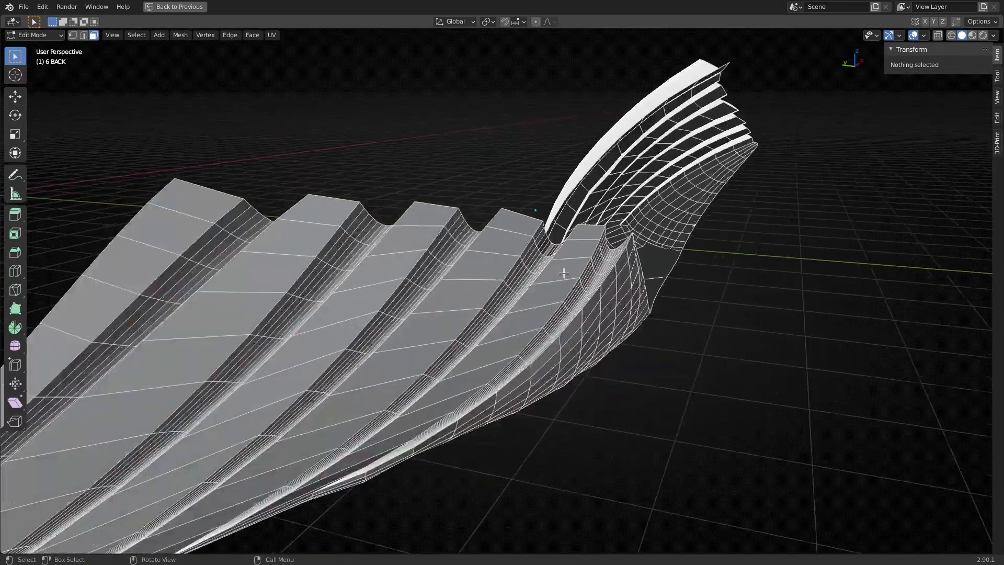
middle_drag(541, 273, 423, 197)
scroll(452, 230, up, 4)
click(452, 230)
key(alt+a)
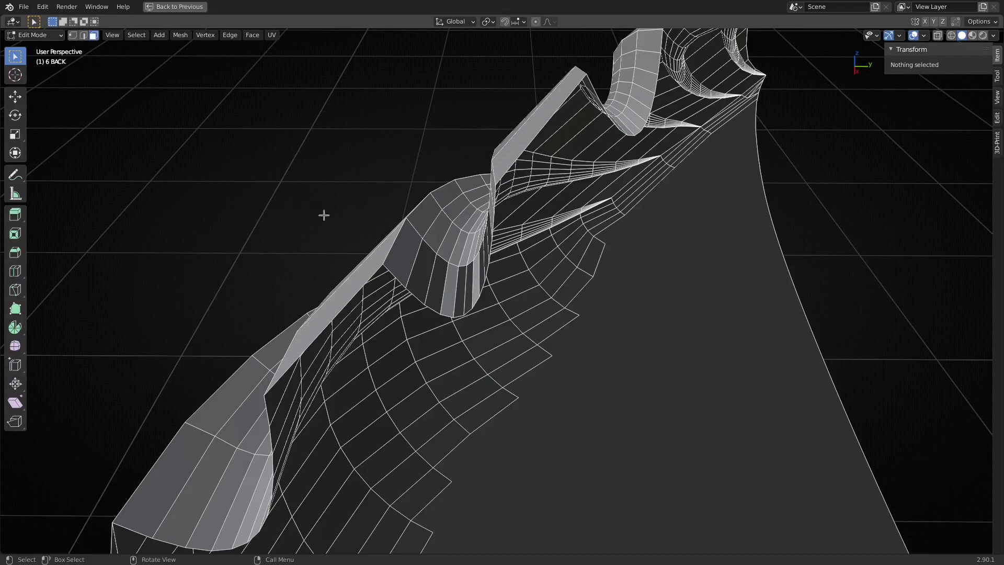
Step: In edge selection mode, select the non-manifold geometry with the Boundaries option disabled
click(84, 35)
click(141, 38)
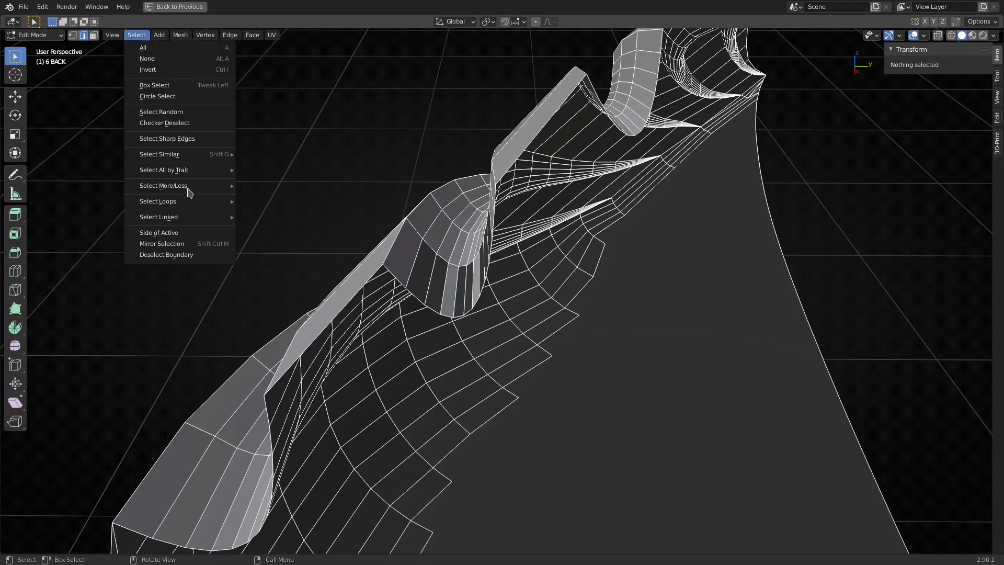
mouse_move(186, 171)
click(271, 170)
middle_drag(409, 215, 533, 174)
click(100, 505)
middle_drag(547, 276, 465, 197)
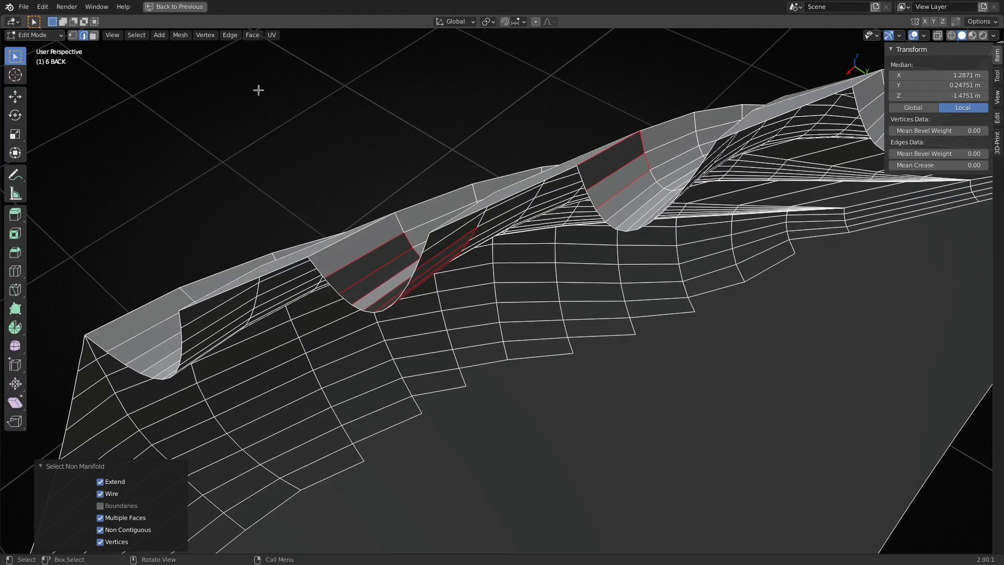
Step: Hide the unselected geometry to examine the non-manifold edges on their own, and reveal the rest of the mesh
click(180, 35)
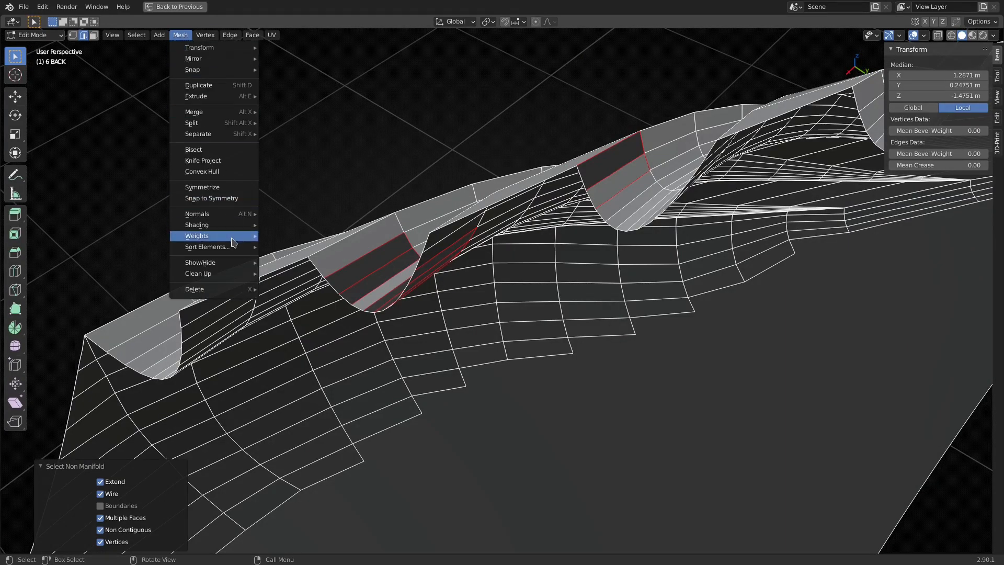
mouse_move(228, 263)
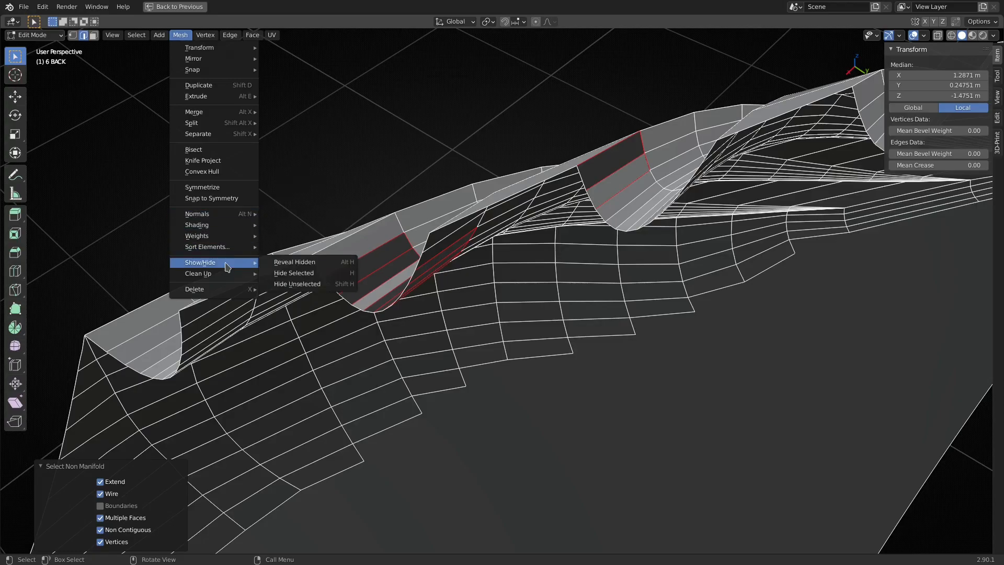
click(304, 284)
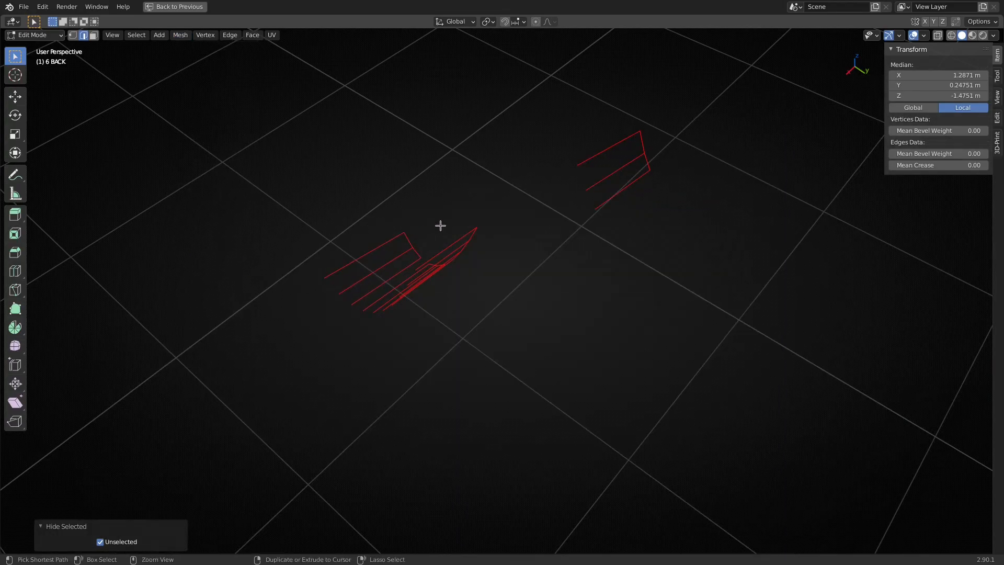
key(alt+h)
scroll(439, 217, up, 2)
middle_drag(439, 231, 416, 211)
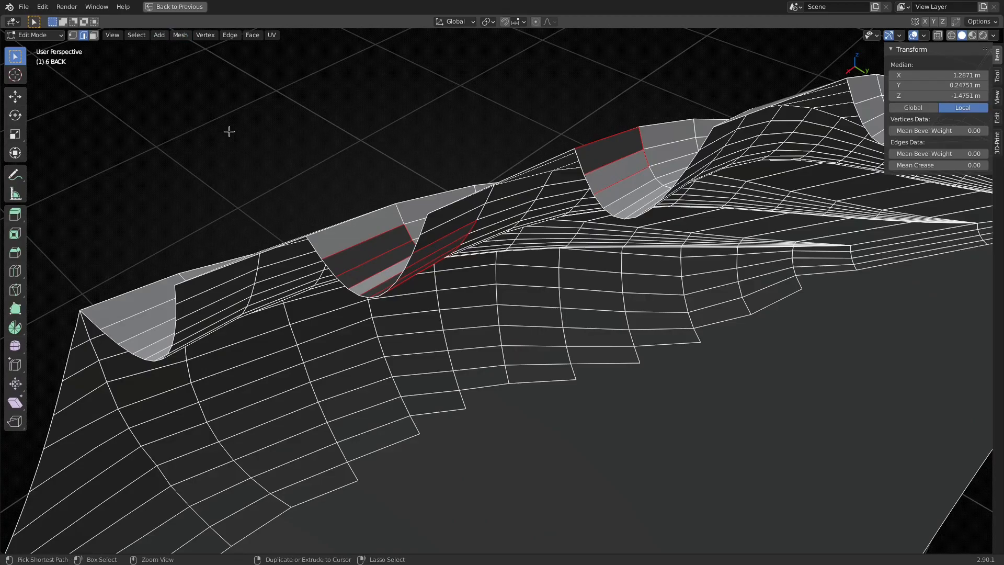
Step: Clear the selection and reselect the non-manifold edges in edge mode, leaving out the boundaries
key(alt+a)
key(3)
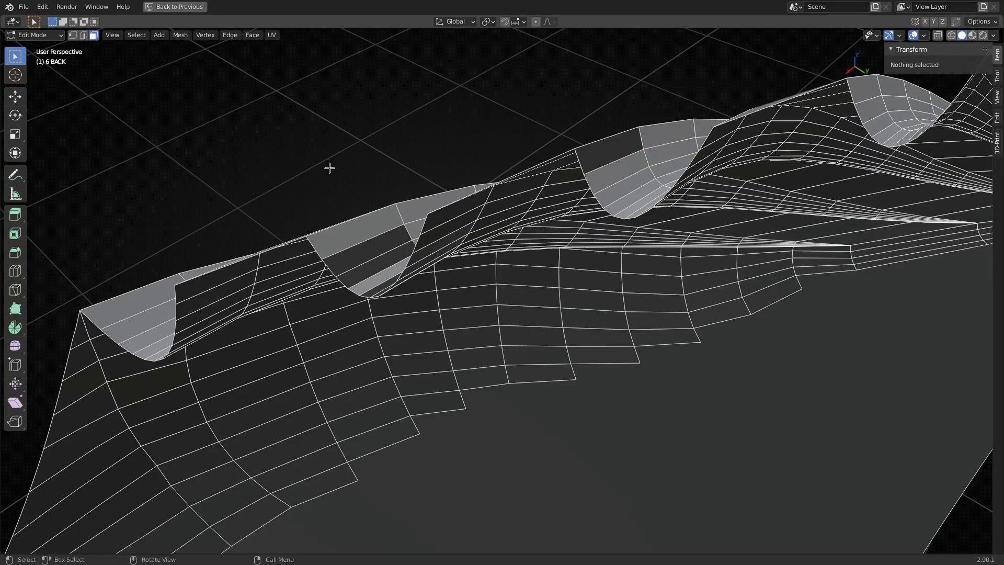
middle_drag(413, 182, 306, 177)
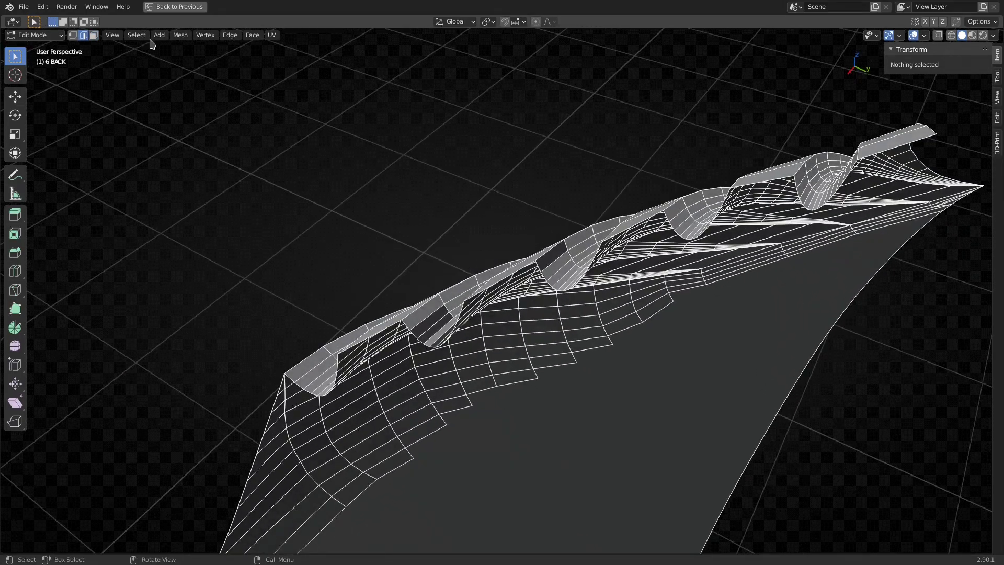
click(179, 35)
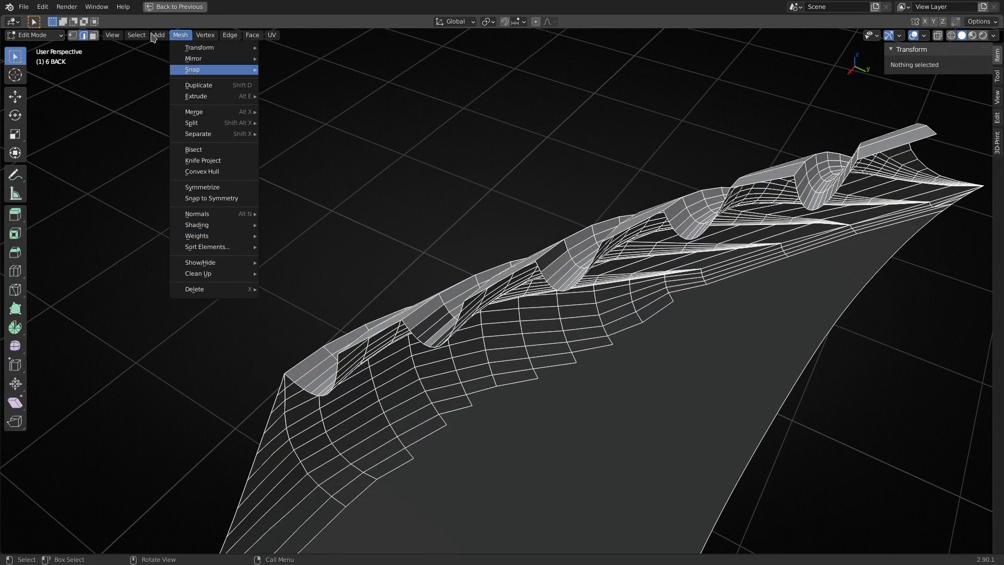
mouse_move(136, 36)
mouse_move(175, 170)
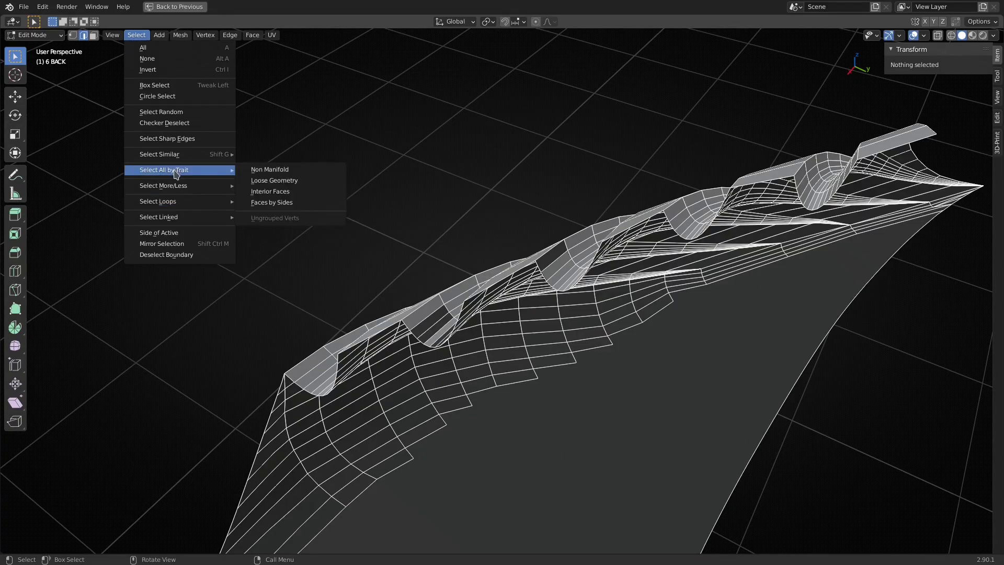
click(289, 172)
middle_drag(301, 196, 306, 219)
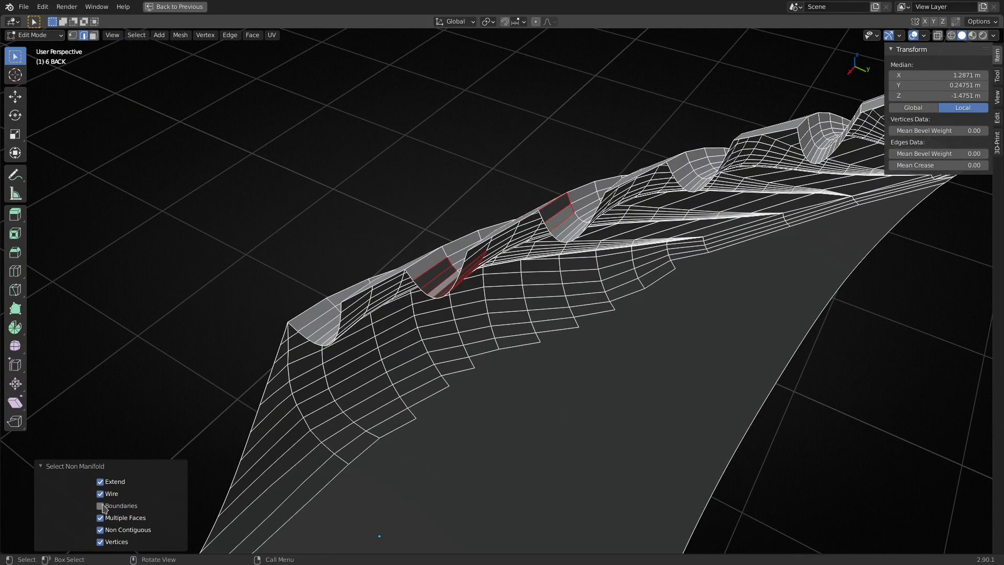
Step: Include the boundaries in the non-manifold selection and switch to vertex selection mode
click(100, 506)
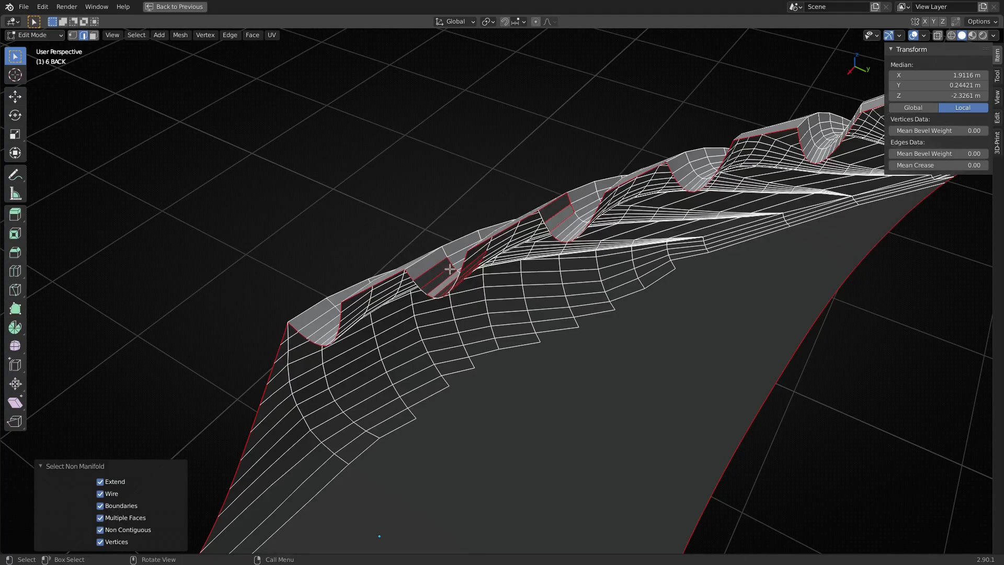
key(1)
middle_drag(447, 265, 392, 184)
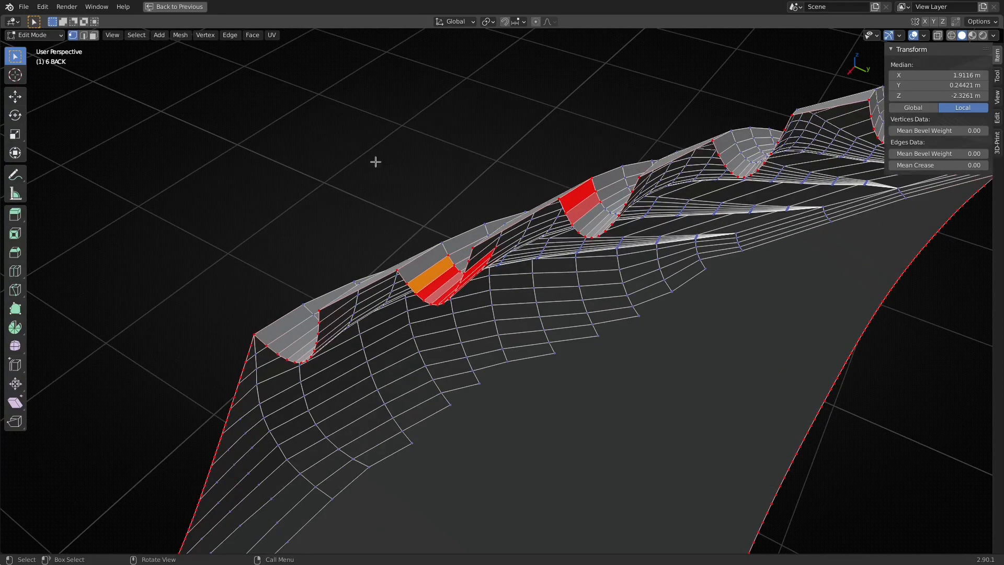
Step: Clear the selection and reselect the non-manifold geometry in vertex mode with the Boundaries option disabled
click(137, 34)
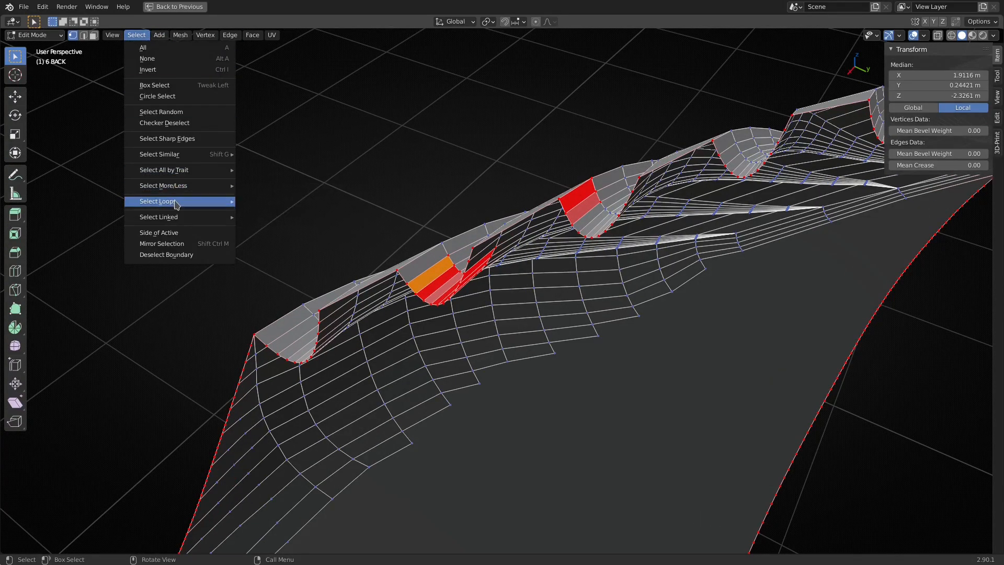
key(alt+a)
click(137, 34)
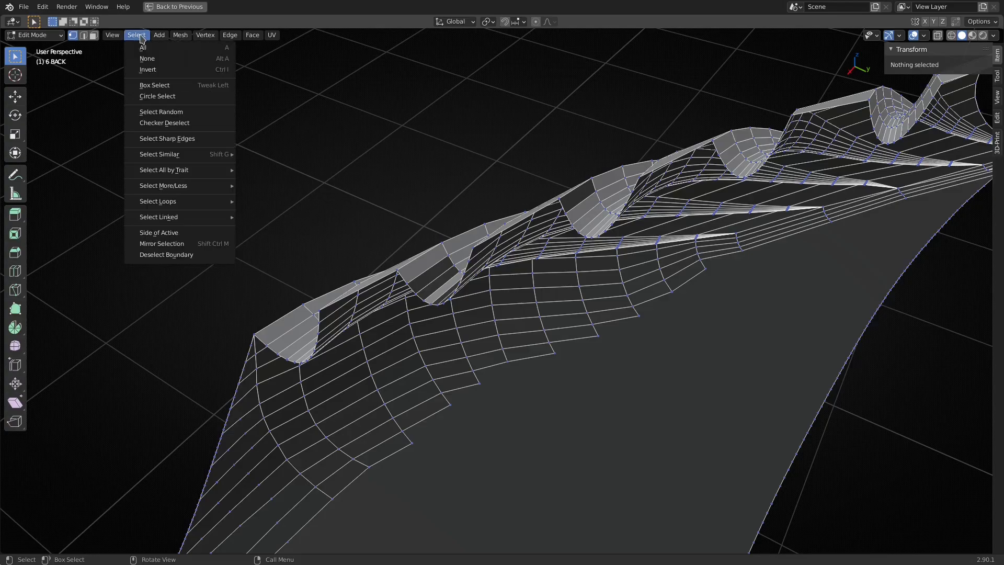
mouse_move(171, 173)
click(262, 173)
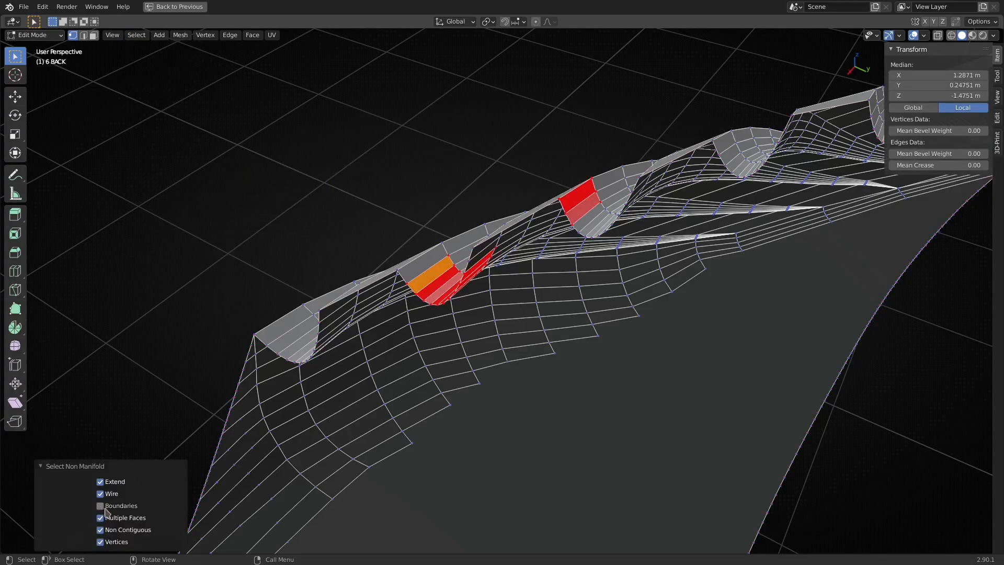
middle_drag(460, 253, 434, 195)
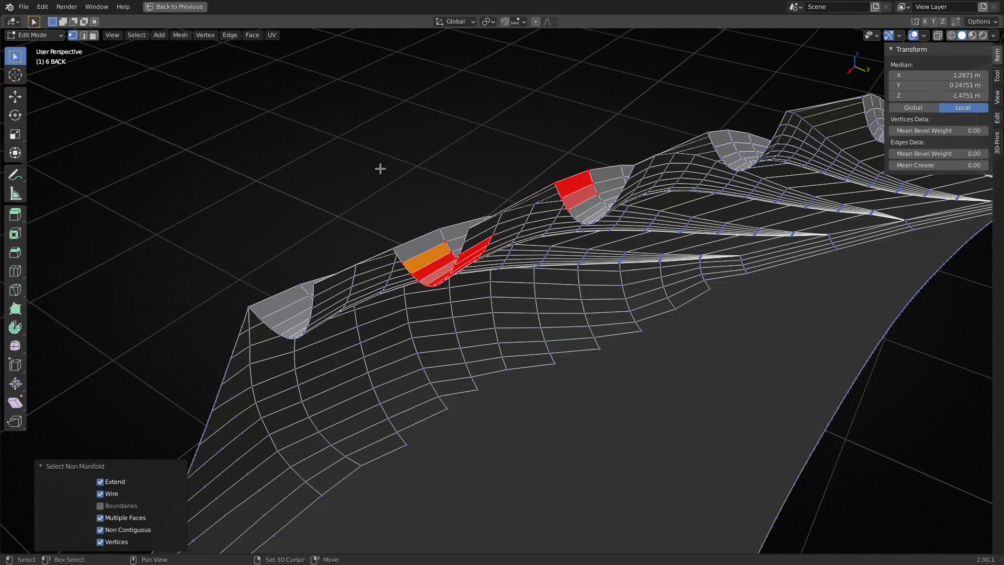